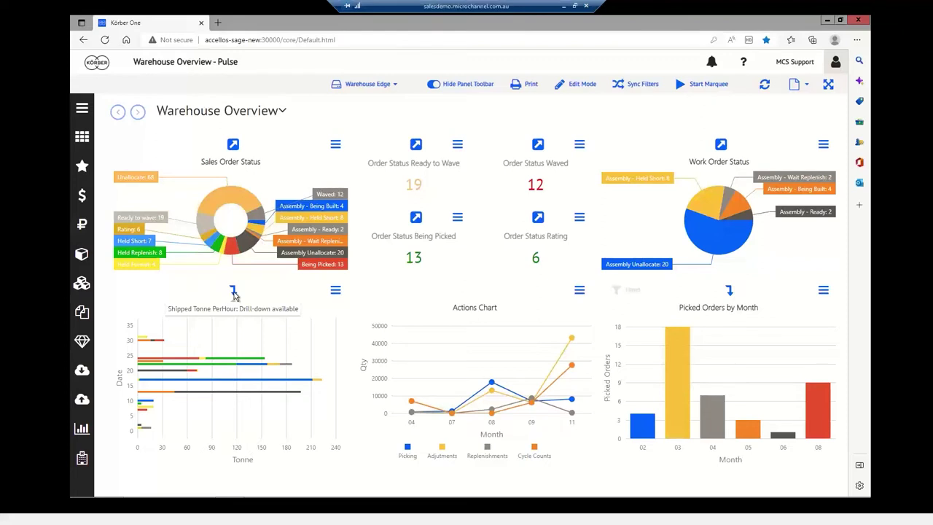
- In the order list behind the Sales Order Status chart, select the top three Ready to Wave orders and view their available jobs
mouse_move(133, 184)
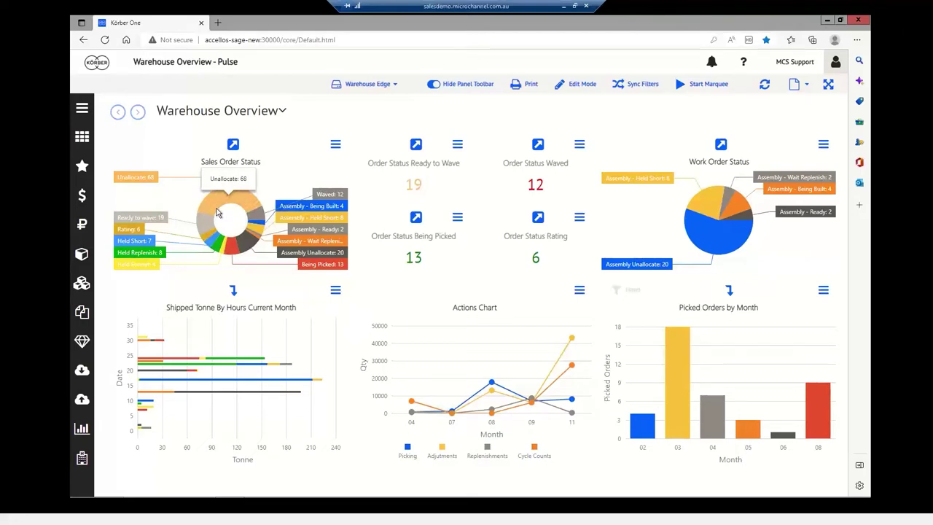
click(236, 249)
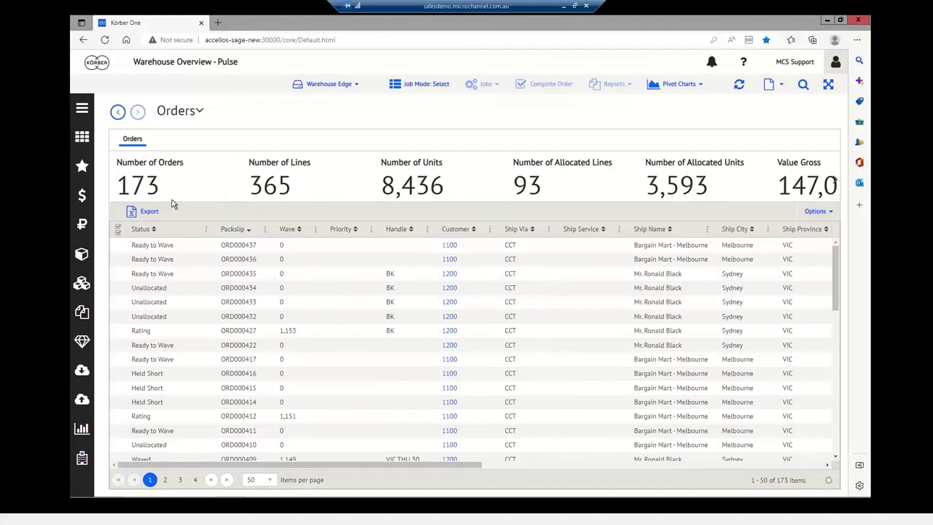
click(183, 248)
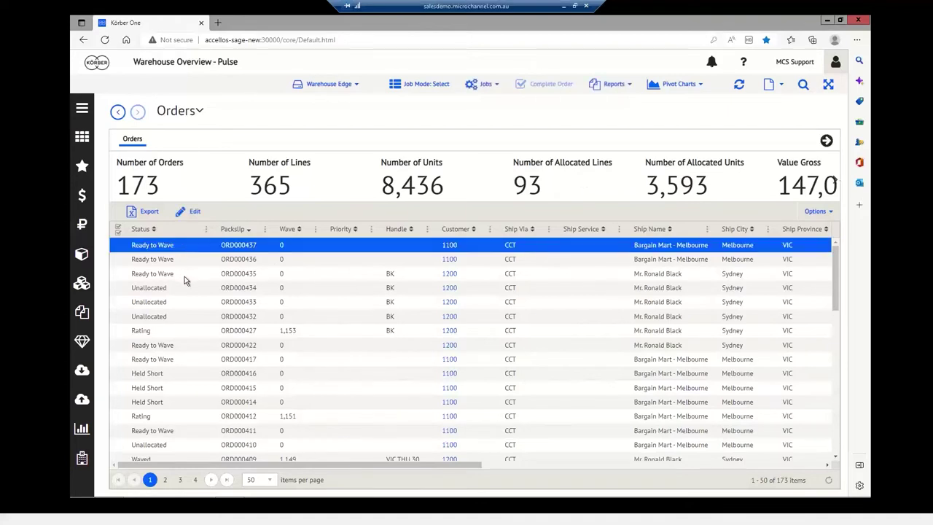
click(185, 275)
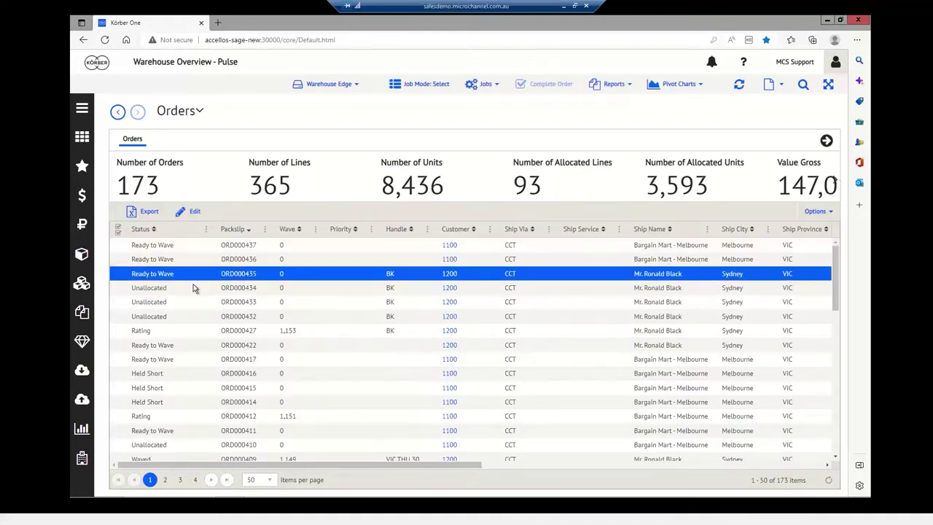
shift+click(183, 248)
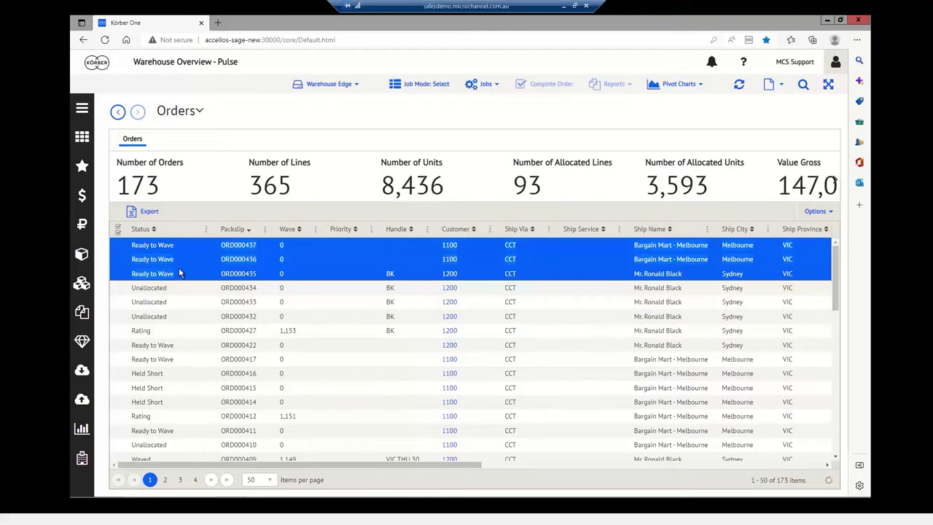
click(500, 85)
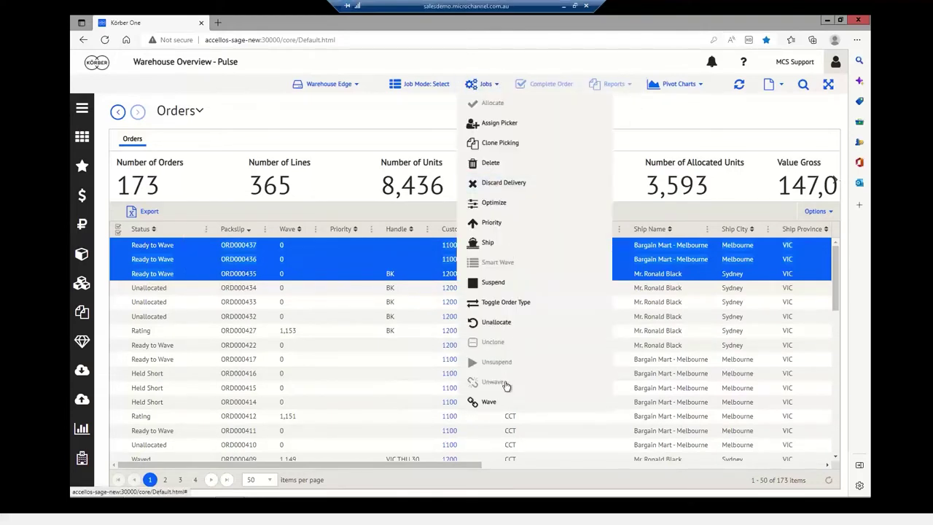
click(379, 140)
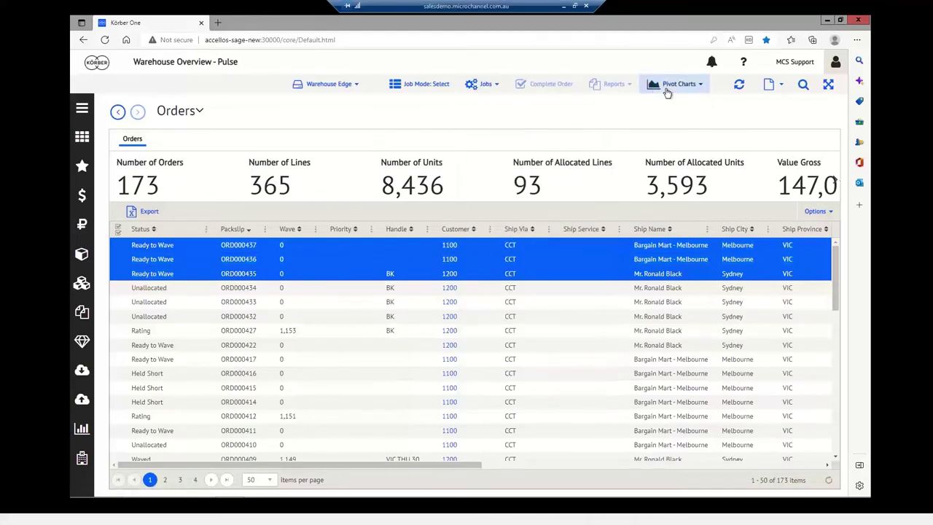
- Open the Order by Customers pivot chart and apply its most heavily shaded Unallocated cell as a filter to the workcenter
click(668, 84)
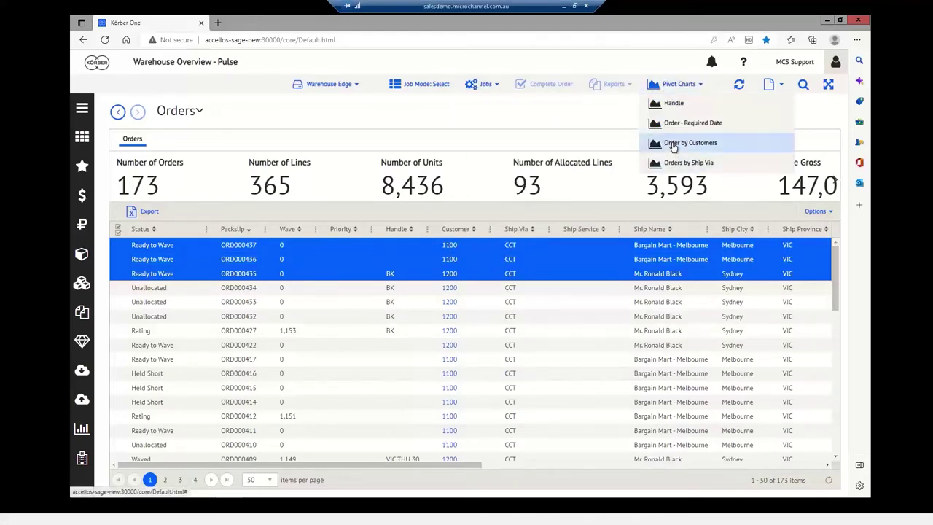
click(668, 142)
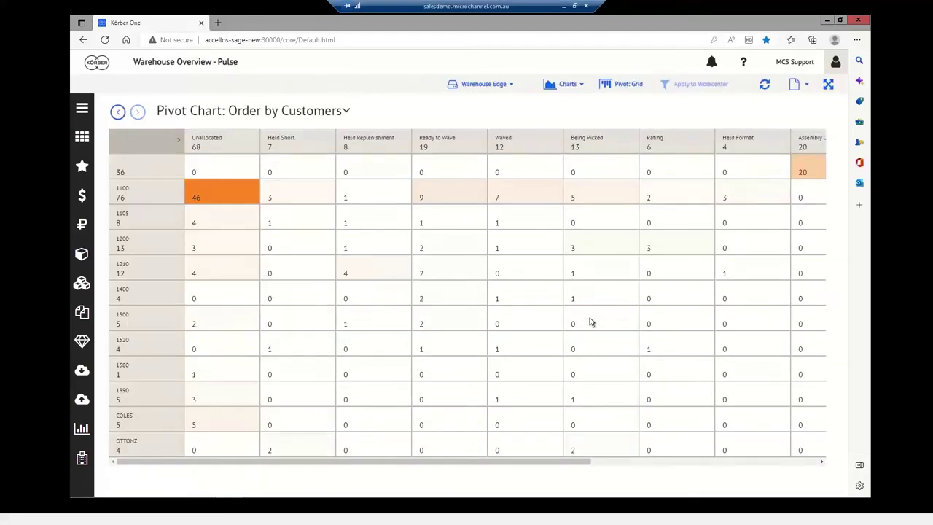
click(235, 203)
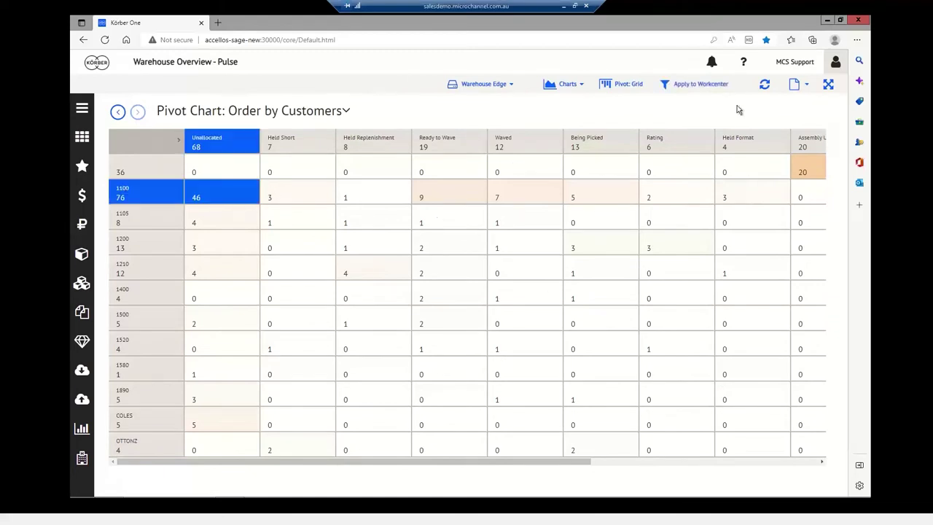
click(710, 84)
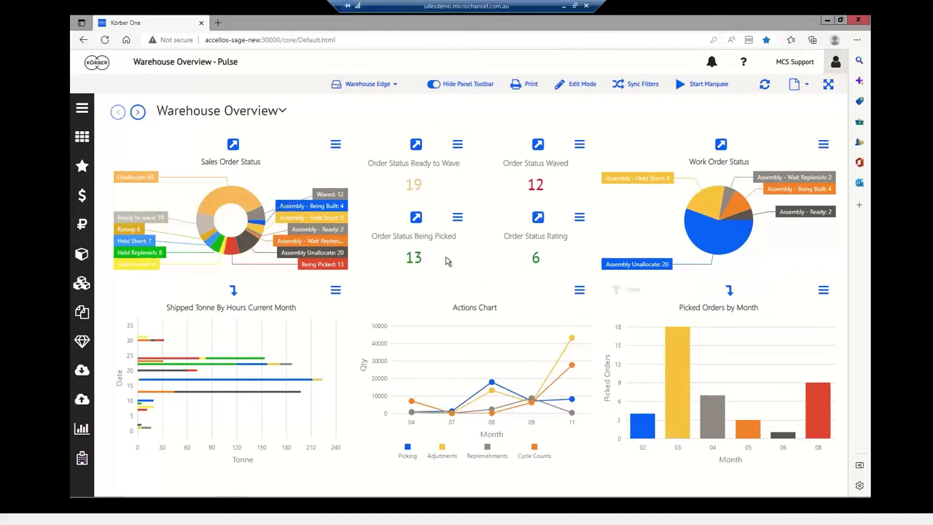
- View the orders behind the Order Status Being Picked figure and return to the Warehouse Overview
click(417, 261)
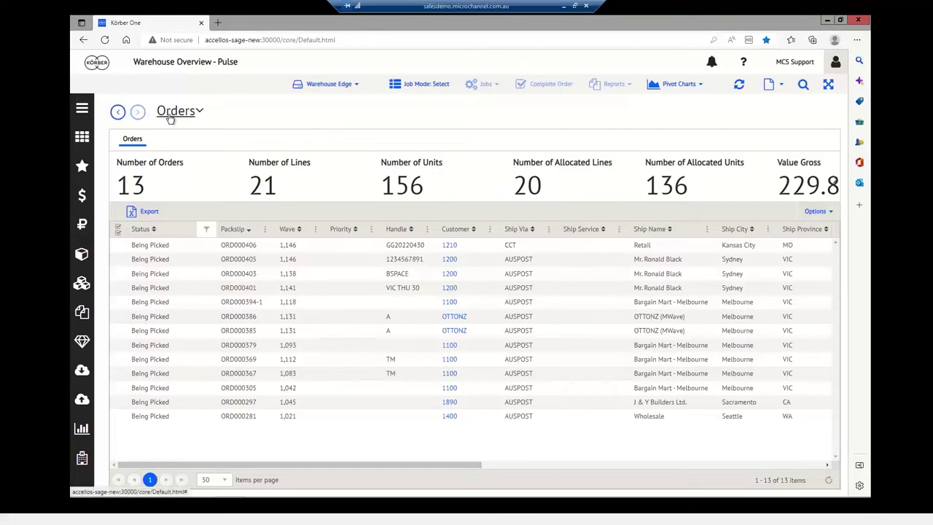
click(201, 114)
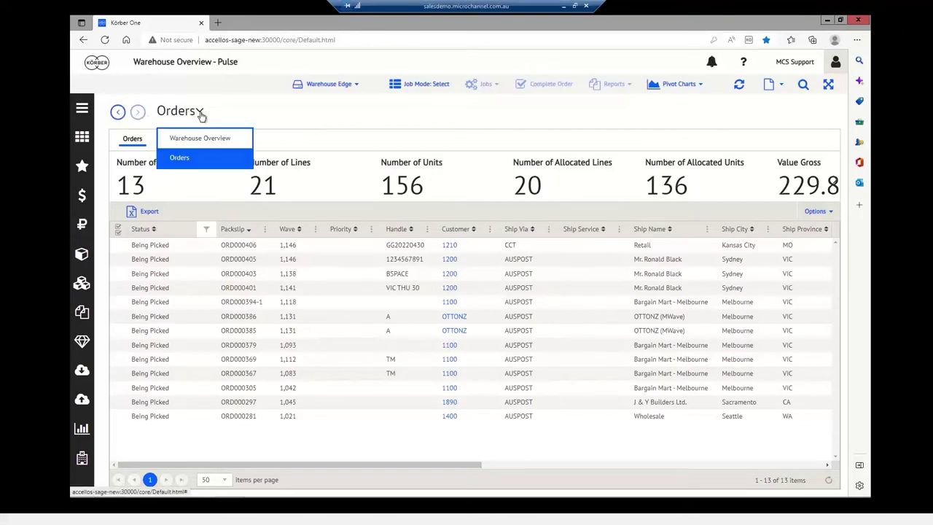
click(200, 138)
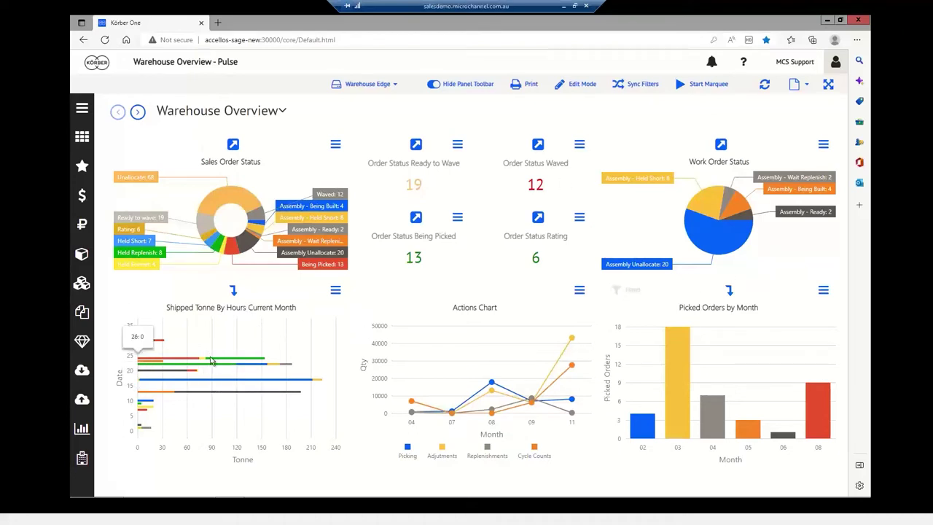
- Drill down into day 20 of the Shipped Tonne By Hours Current Month chart and show all items per page
mouse_move(207, 367)
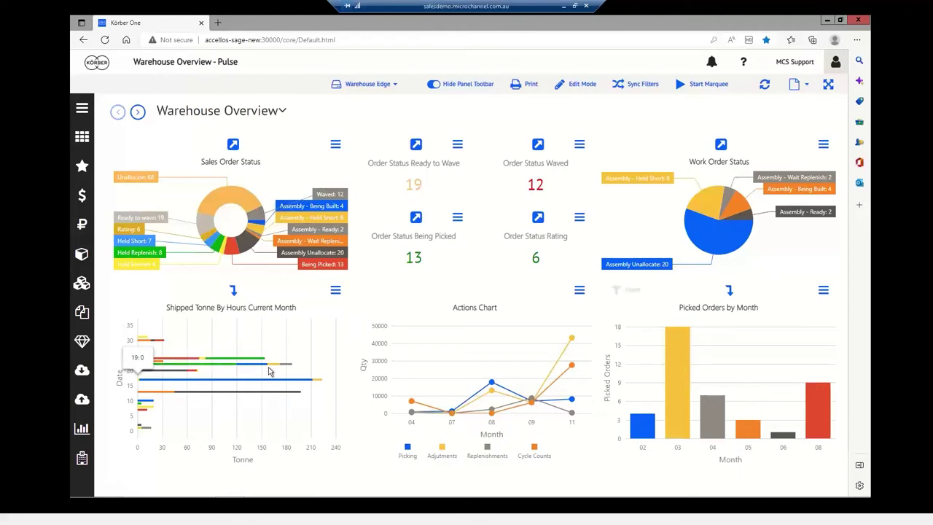
click(233, 292)
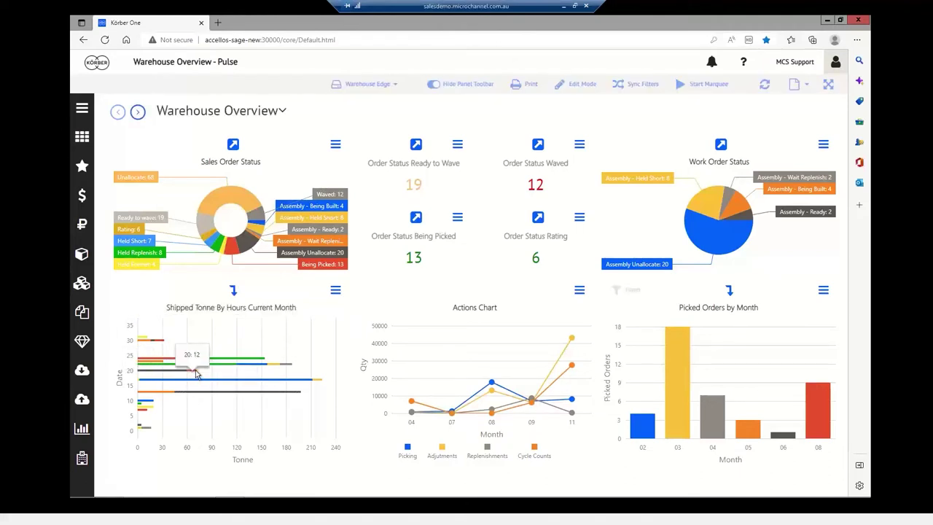
click(196, 371)
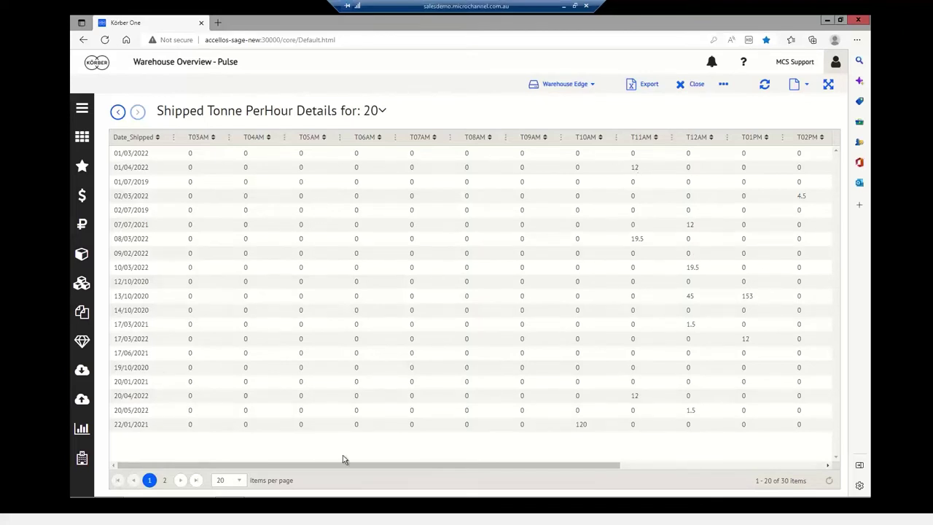
drag(363, 462, 494, 483)
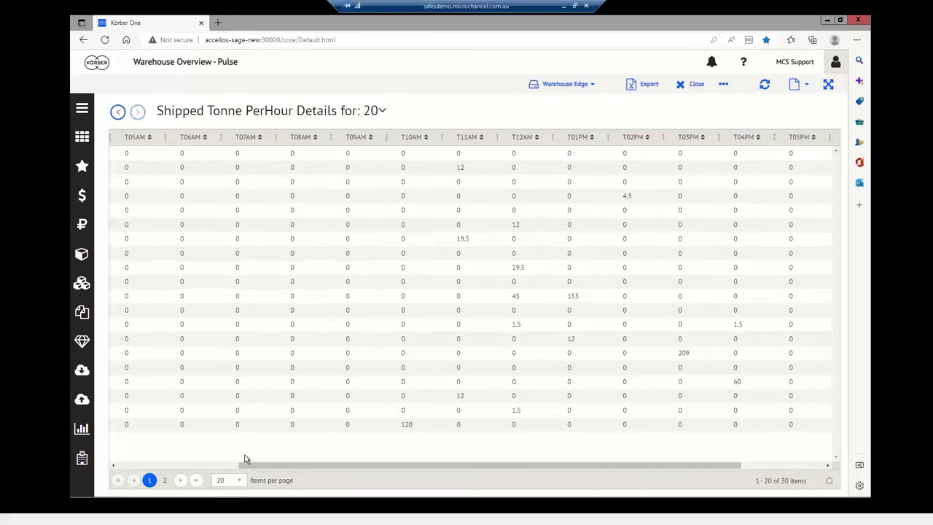
click(240, 479)
click(236, 421)
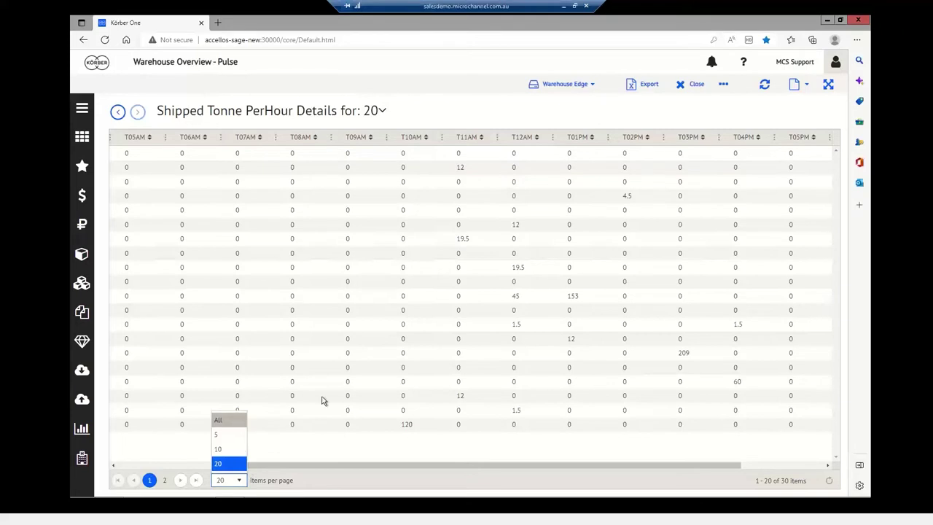
- Export the shipped tonne details and open the downloaded Export (2).xlsx in Excel
click(646, 90)
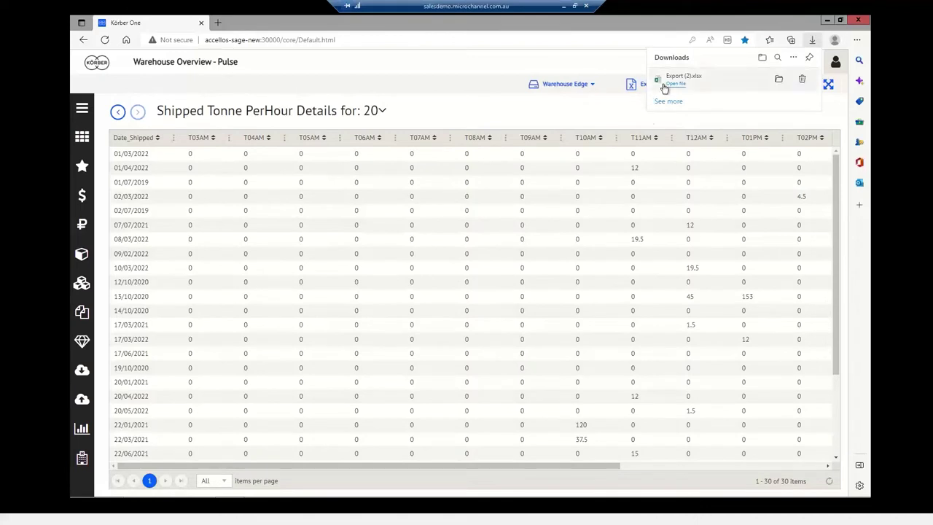
click(778, 83)
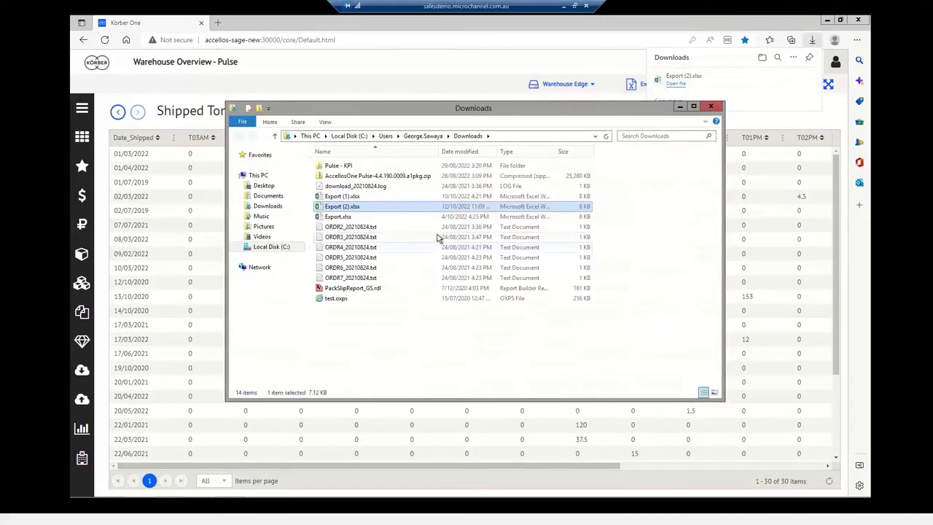
double_click(381, 208)
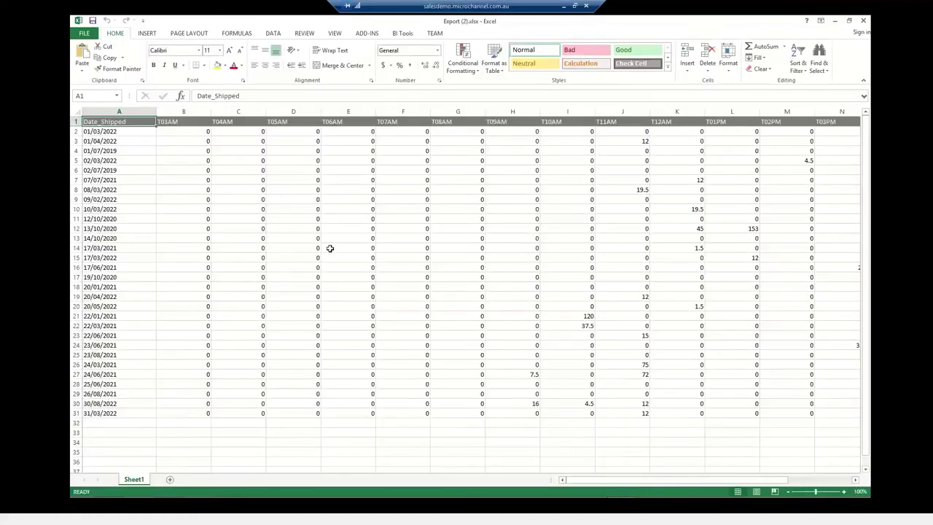
click(329, 247)
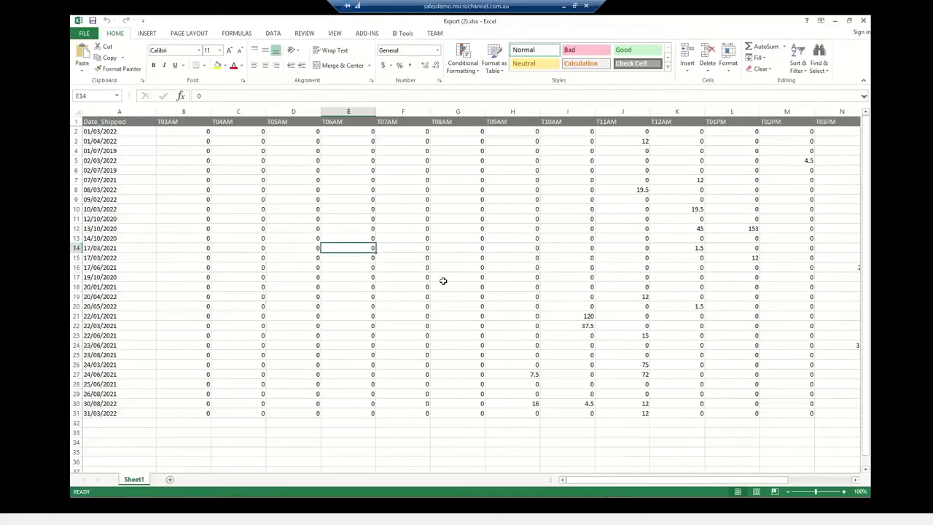
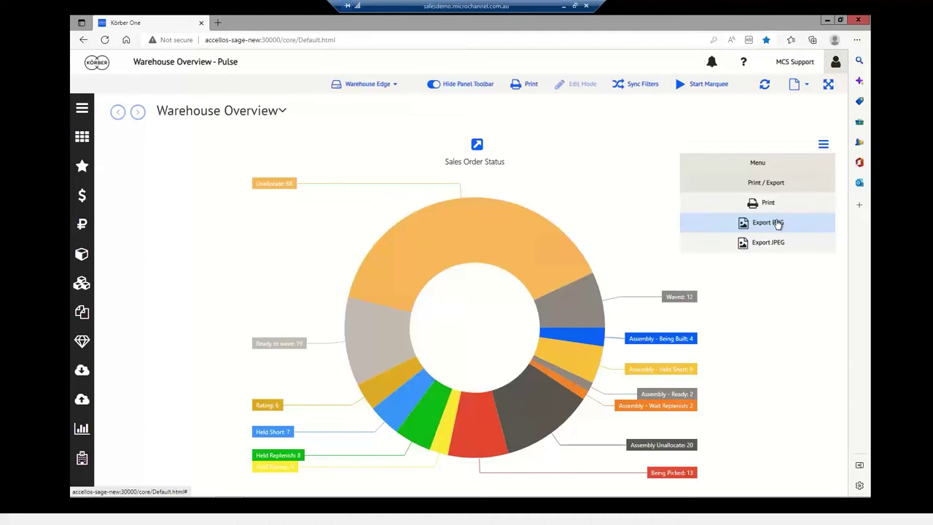
- Collapse the expanded Sales Order Status panel back into the Warehouse Overview dashboard
click(117, 114)
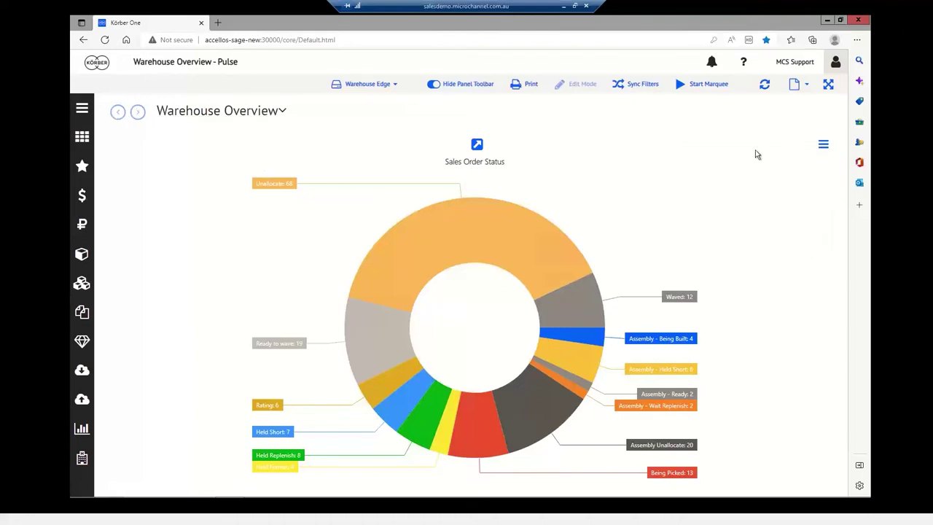
click(821, 147)
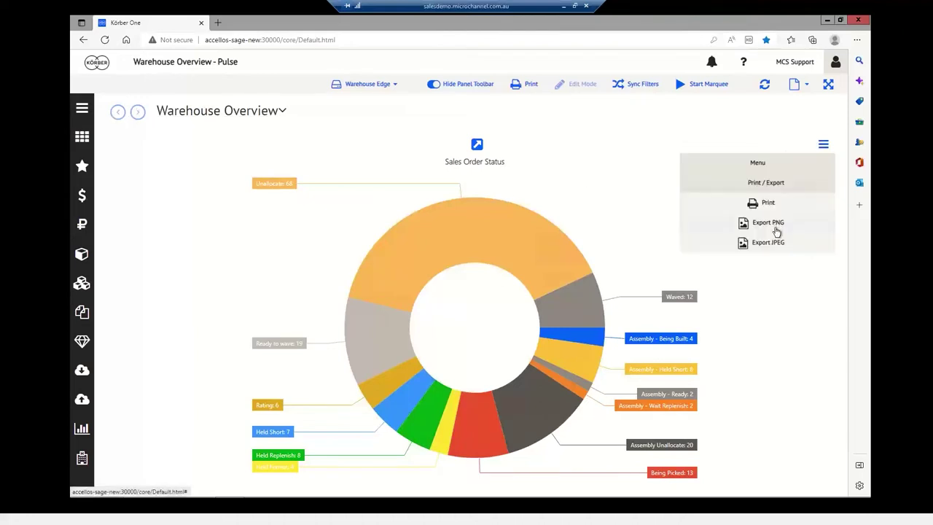
click(766, 176)
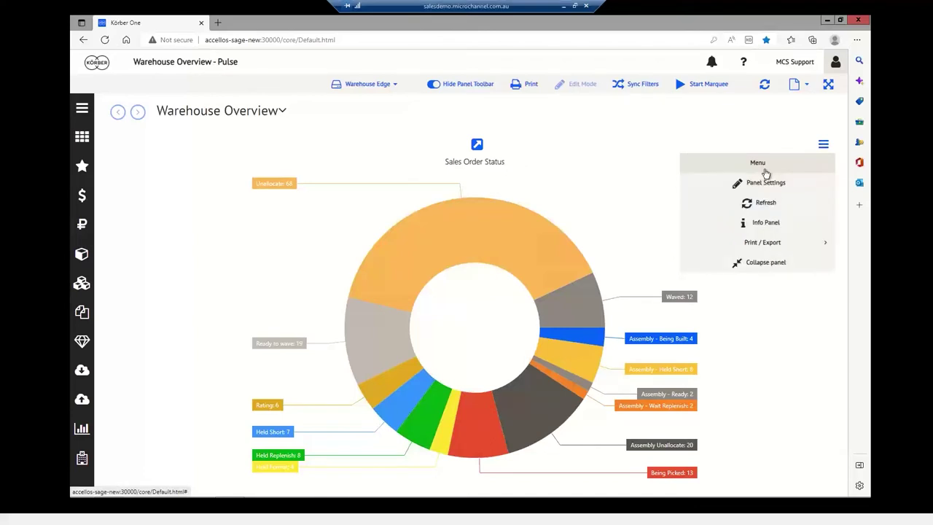
click(764, 264)
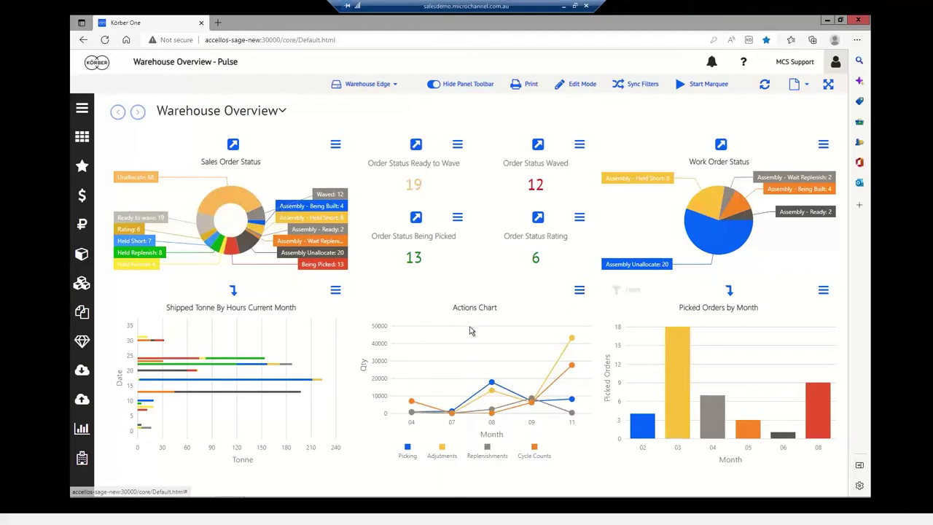
- Expand the Actions Chart panel and hide the Cycle Counts and Replenishments series to compare only Picking and Adjustments by month
click(578, 291)
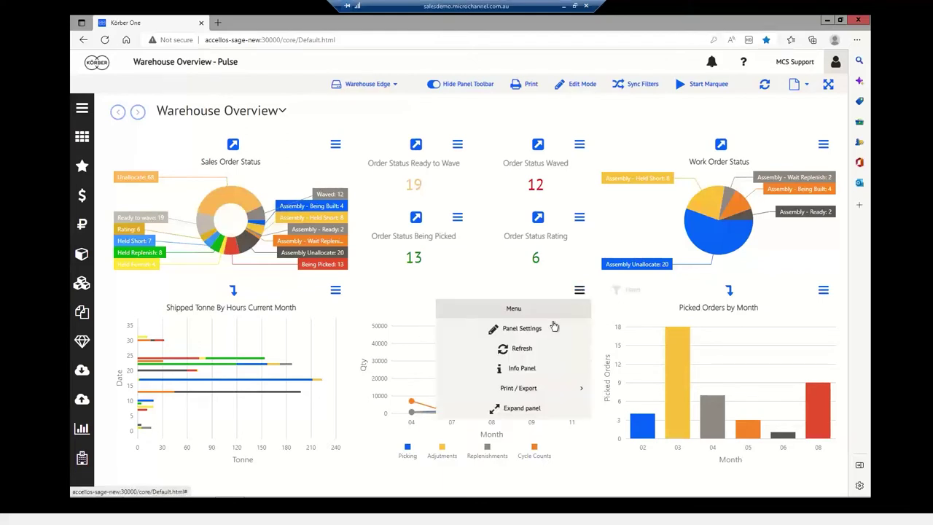
click(531, 408)
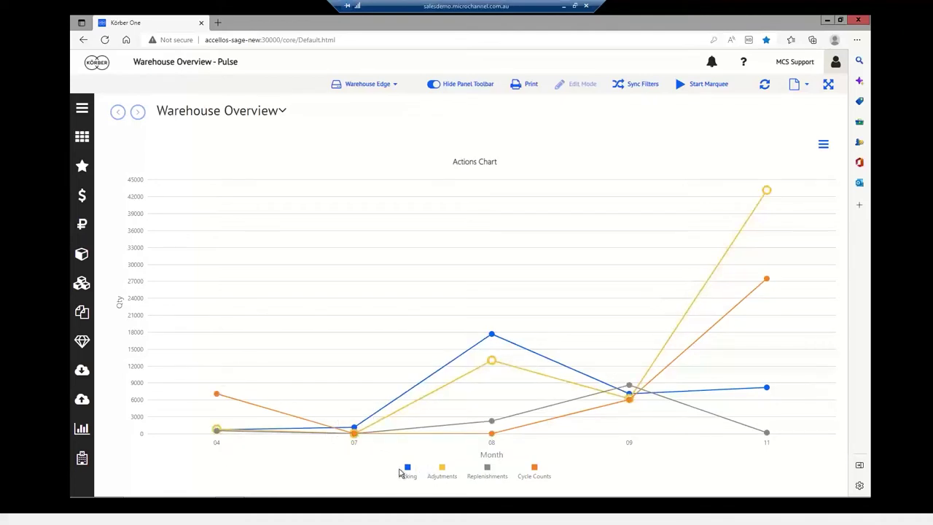
click(534, 473)
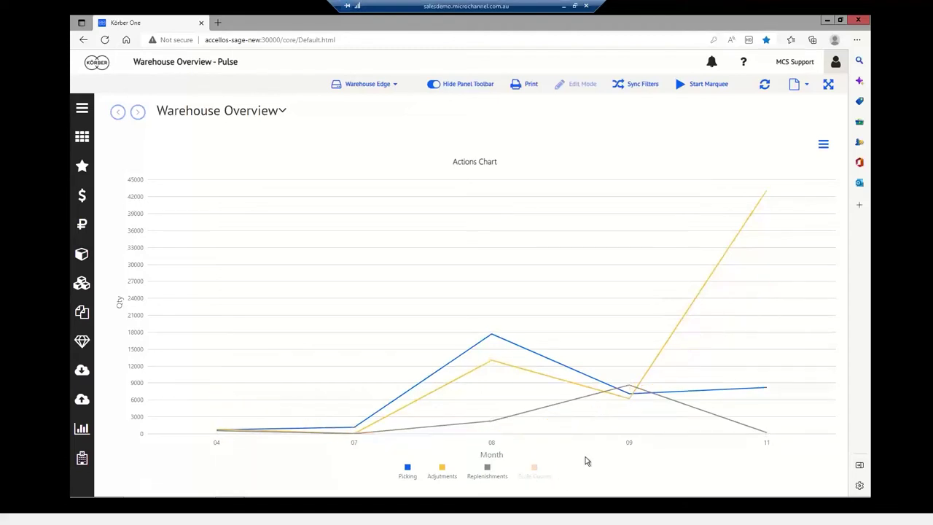
click(486, 471)
mouse_move(627, 400)
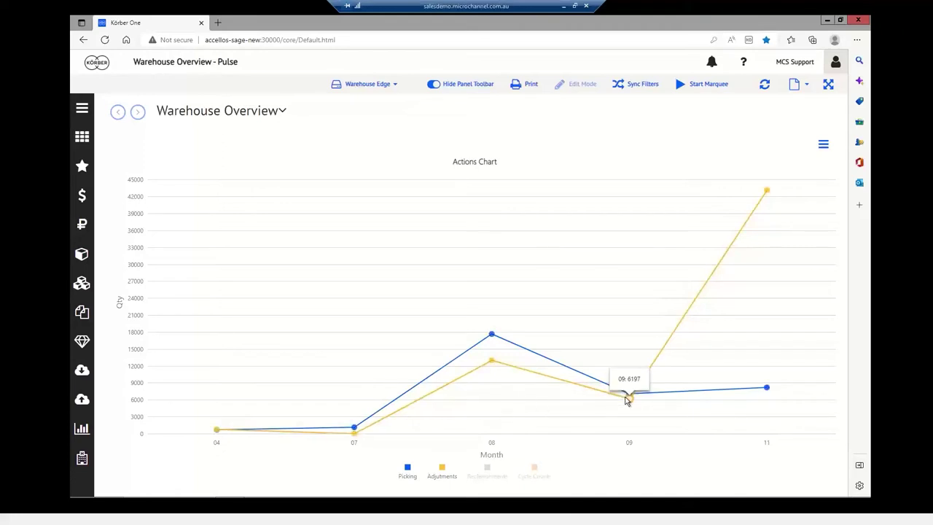
mouse_move(496, 369)
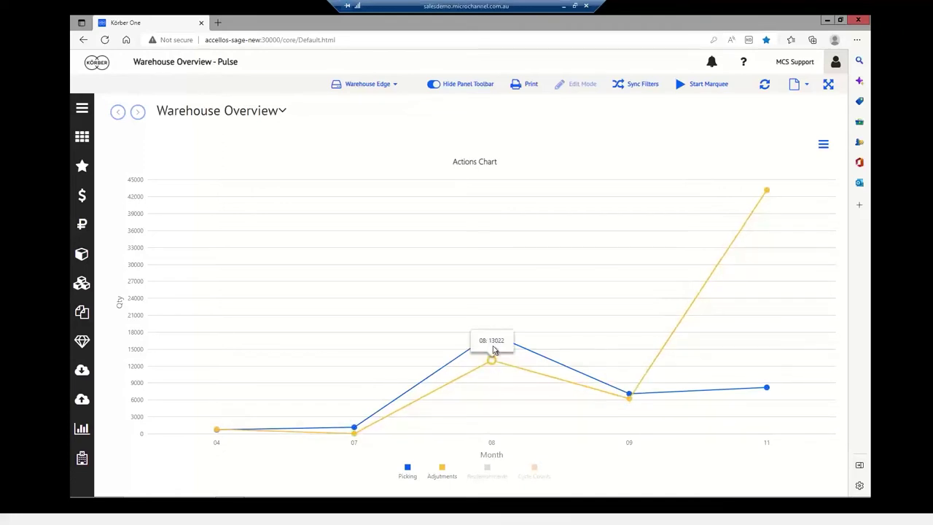
mouse_move(354, 431)
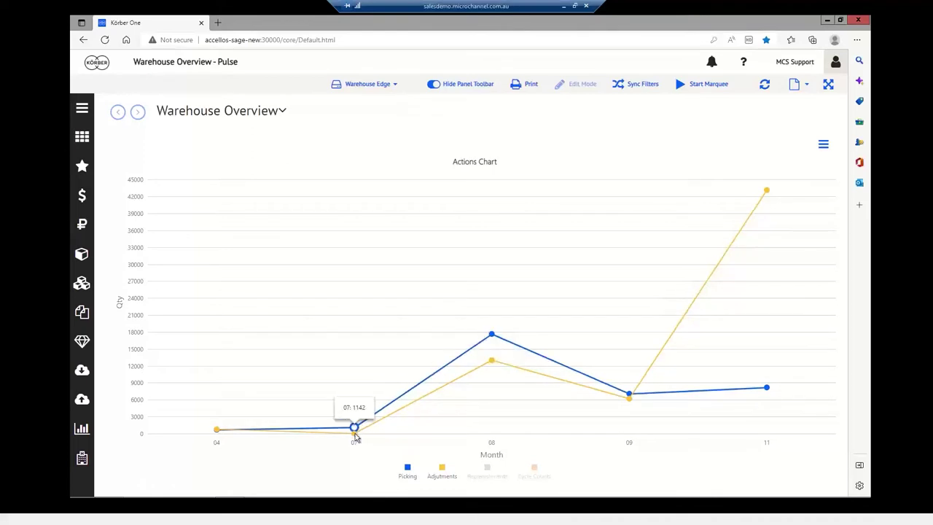
mouse_move(214, 429)
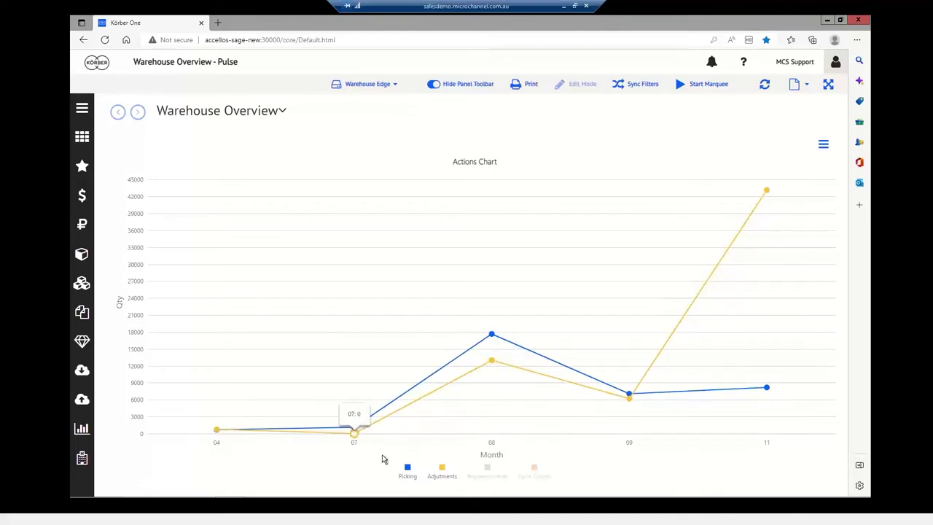
- Show the Replenishments and Cycle Counts series again in the Actions Chart and collapse the panel back into the dashboard
click(487, 469)
click(535, 471)
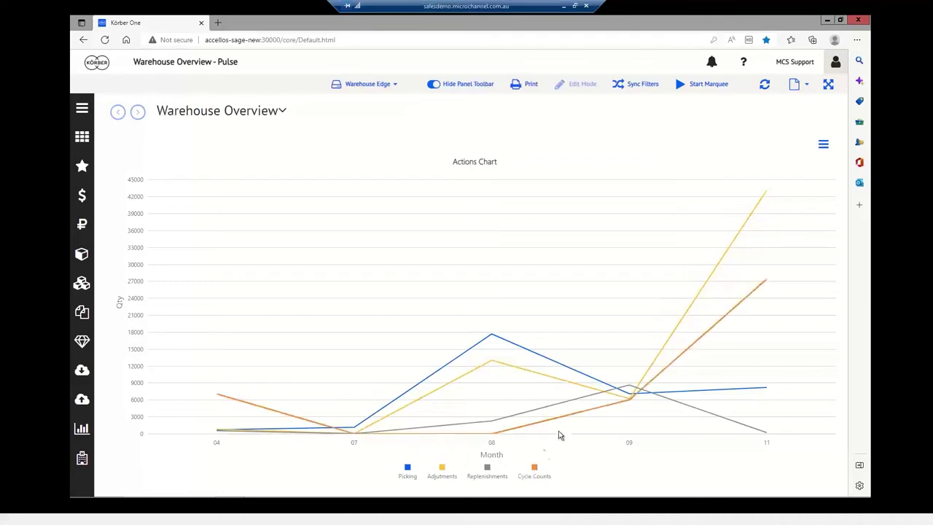
click(823, 146)
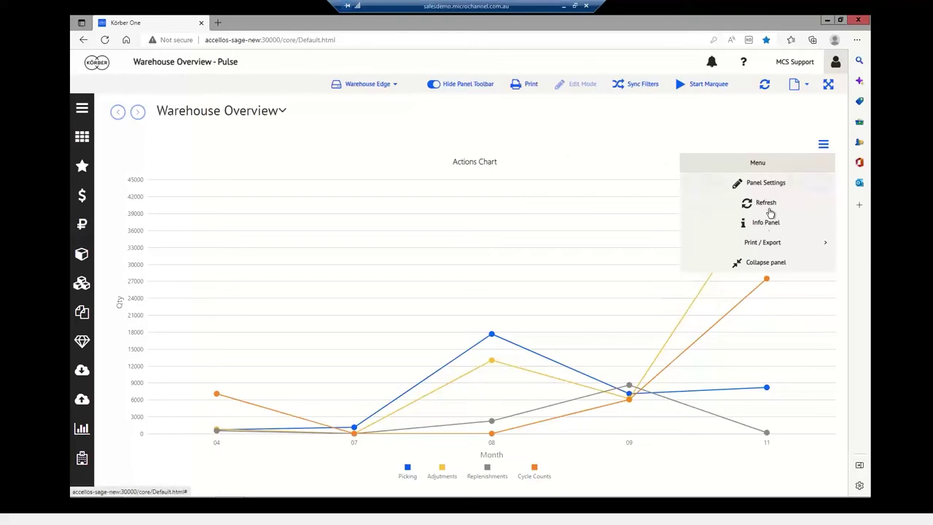
click(771, 264)
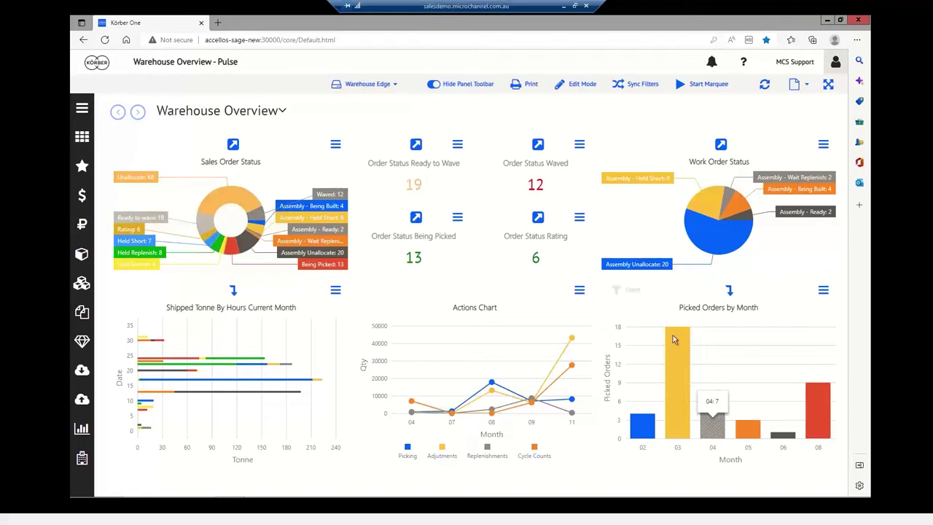
- Review the General, Gauge and Appearance settings of the Order Status Waved KPI panel, then leave them without saving
click(580, 146)
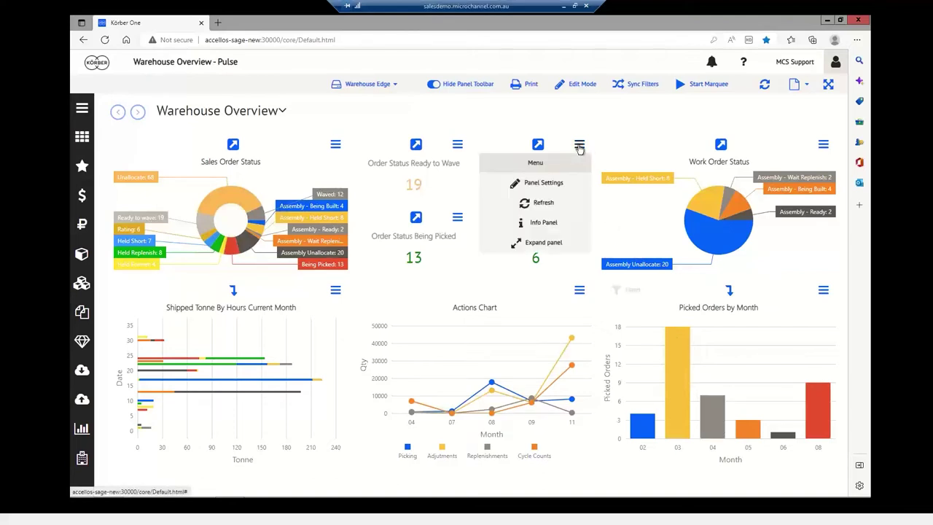
click(543, 183)
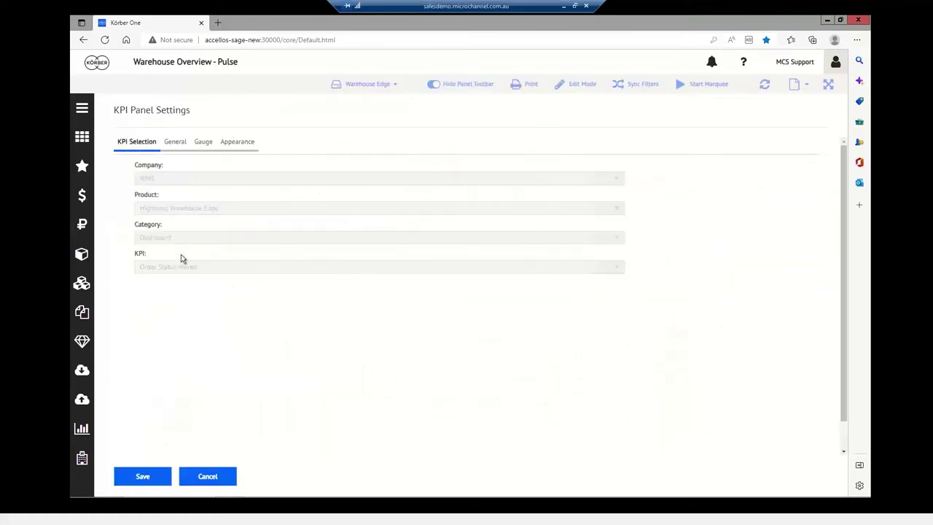
click(174, 141)
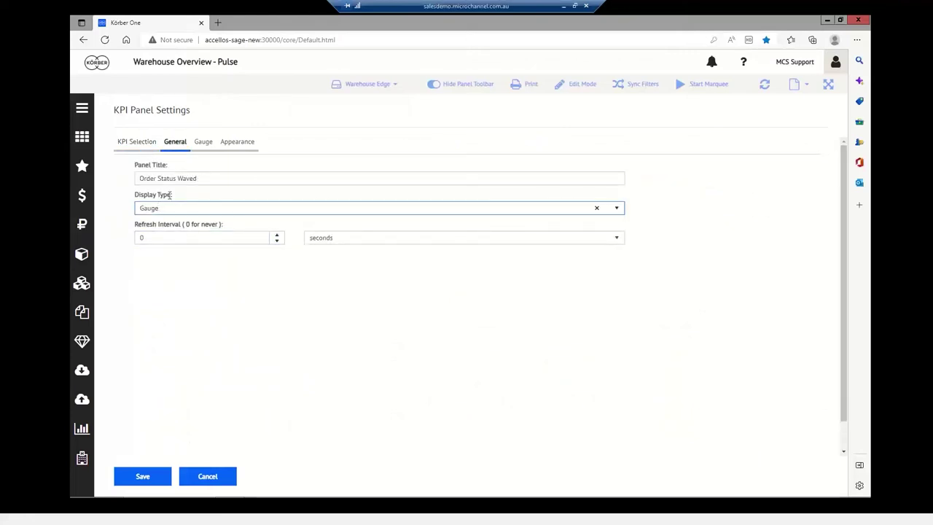
click(203, 141)
click(321, 178)
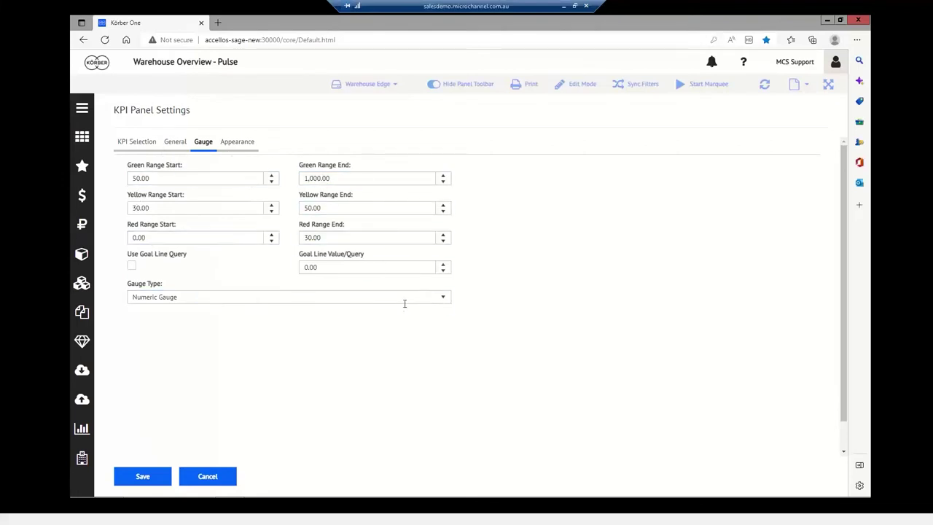
click(188, 237)
click(238, 146)
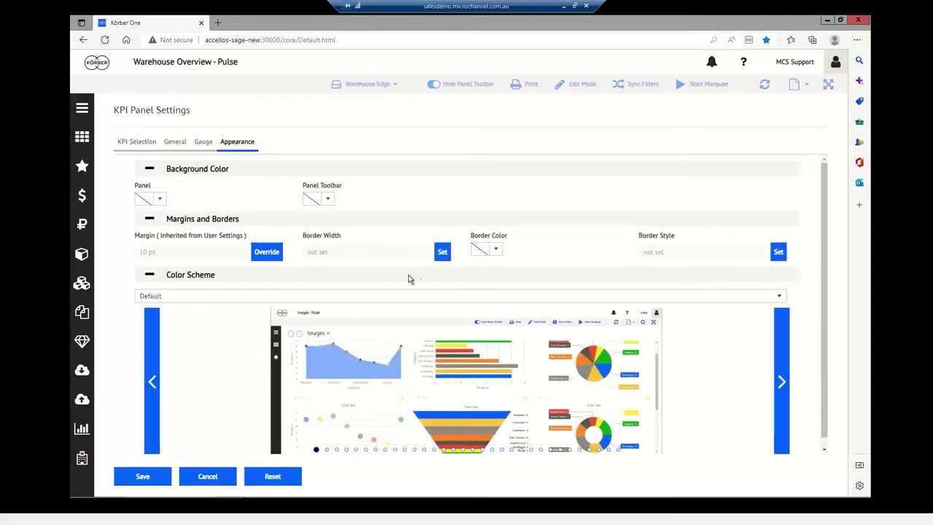
click(227, 476)
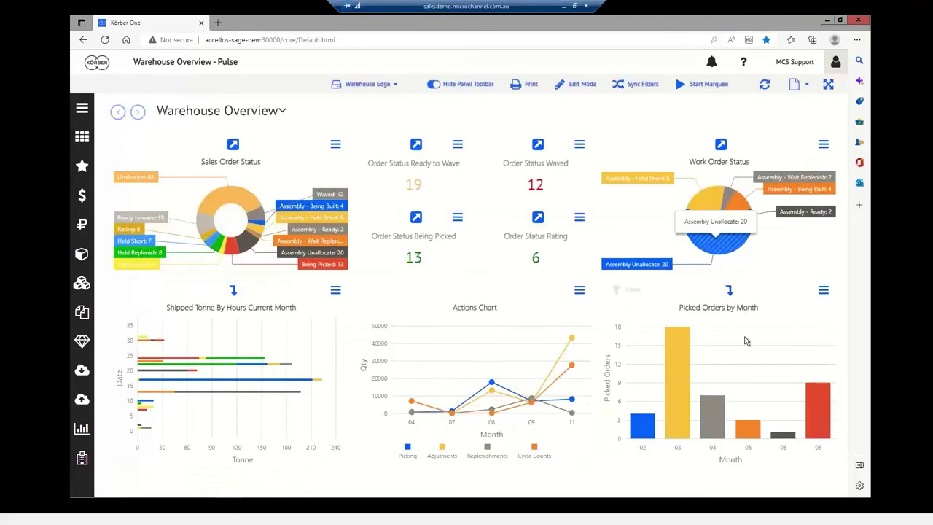
- Open the Warehouse Overview Layout2 dashboard and hide its panel toolbars
click(82, 428)
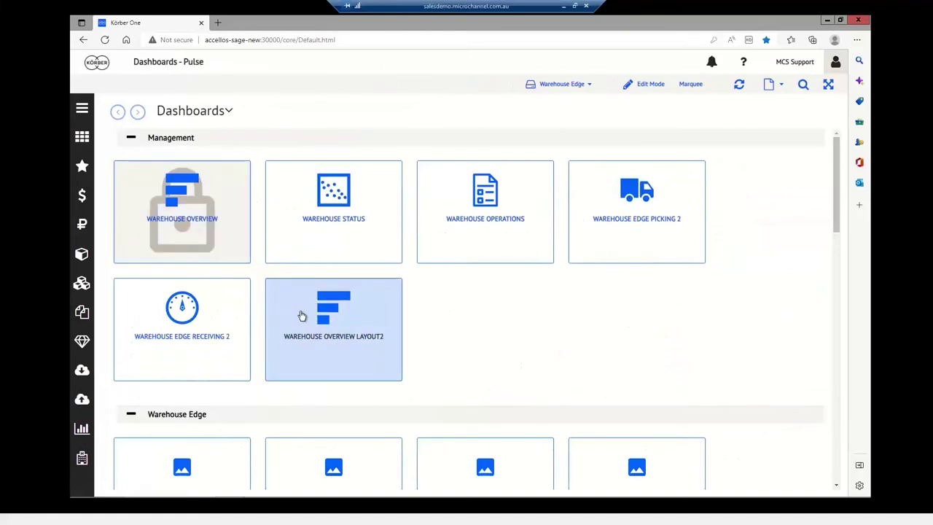
click(302, 317)
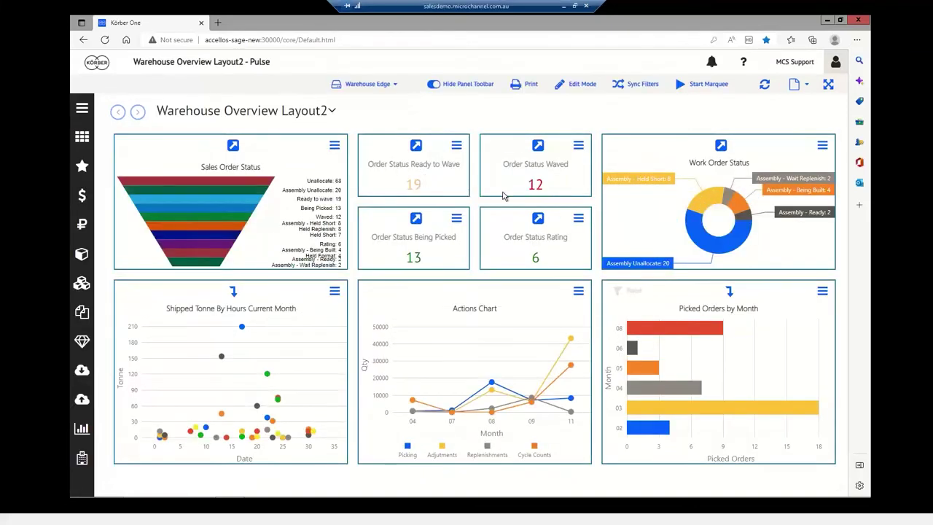
click(459, 83)
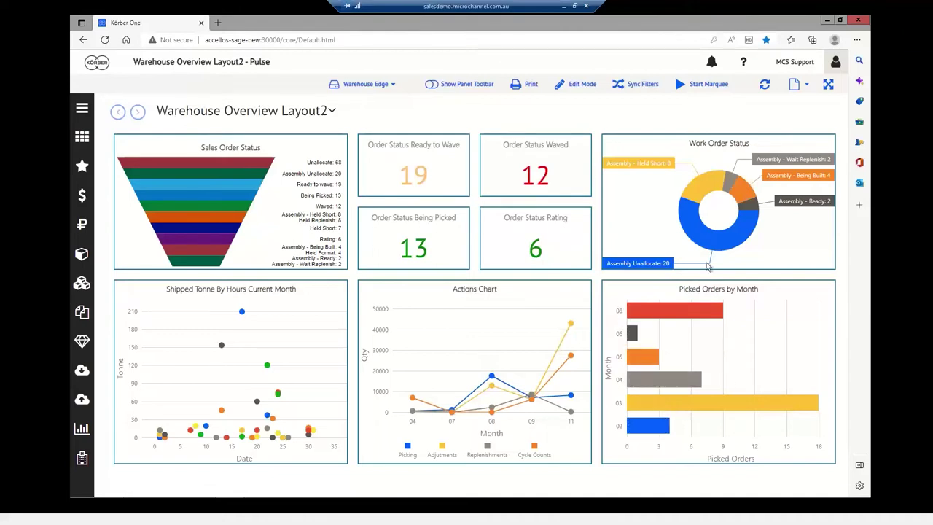
- Open the Warehouse Status dashboard, look at the orders behind Order Status Held Replen and return to the dashboard
click(82, 110)
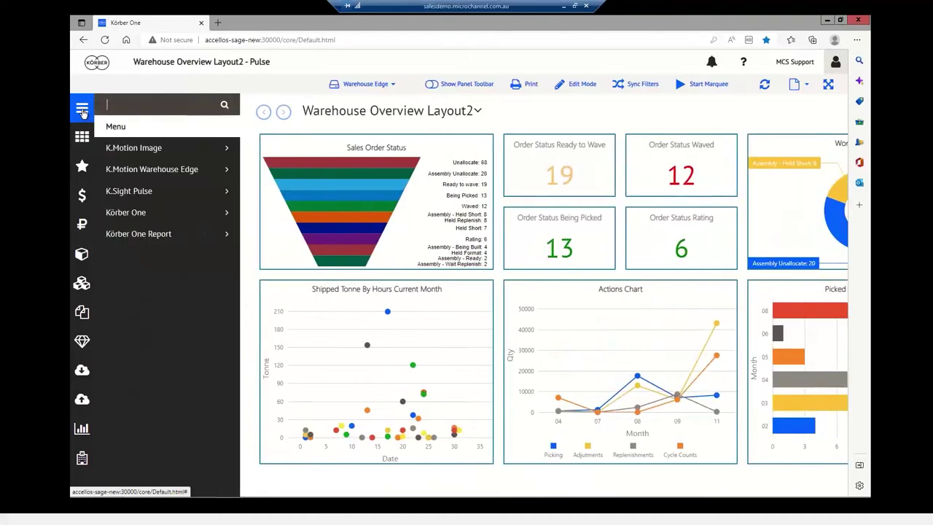
click(80, 431)
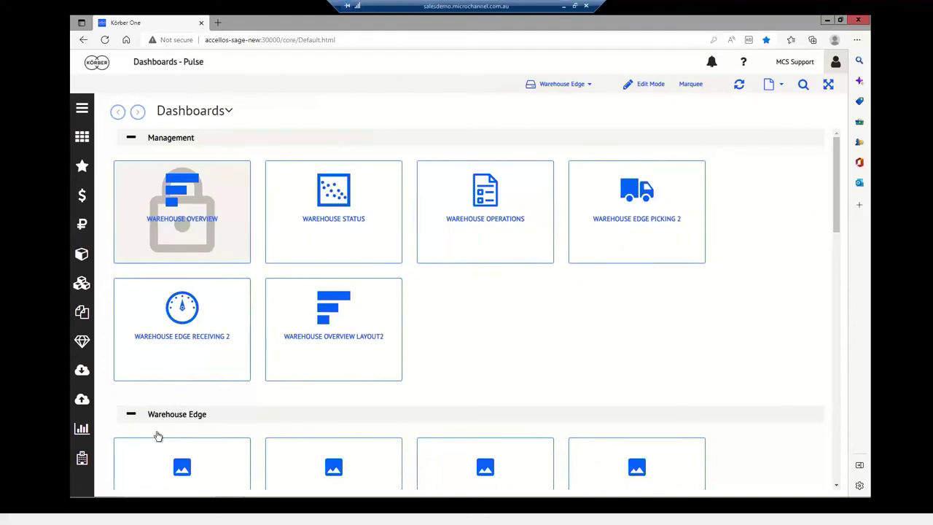
click(343, 222)
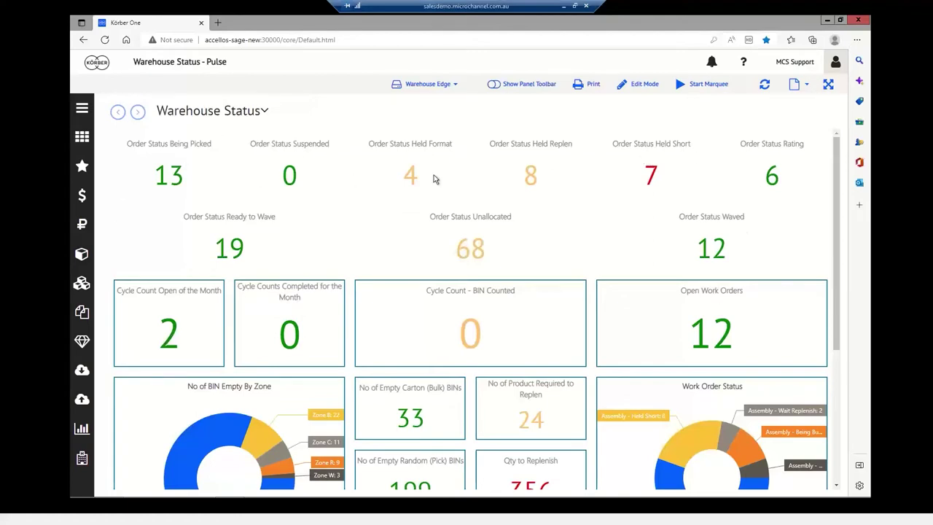
click(532, 172)
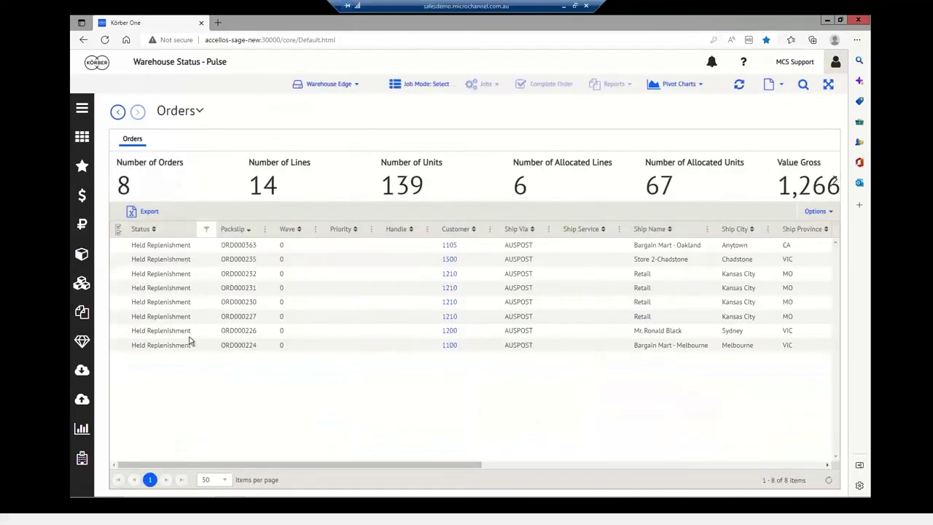
click(117, 111)
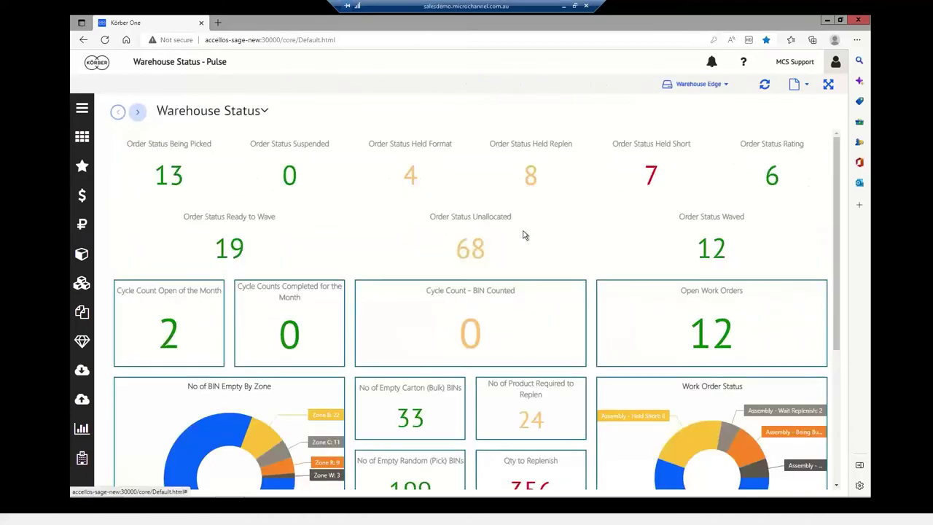
- Drill into Qty to Replenish, select the D000A1 fluorescent bulb and A000A1 halogen desk light rows, and return to the dashboard
scroll(522, 234, down, 3)
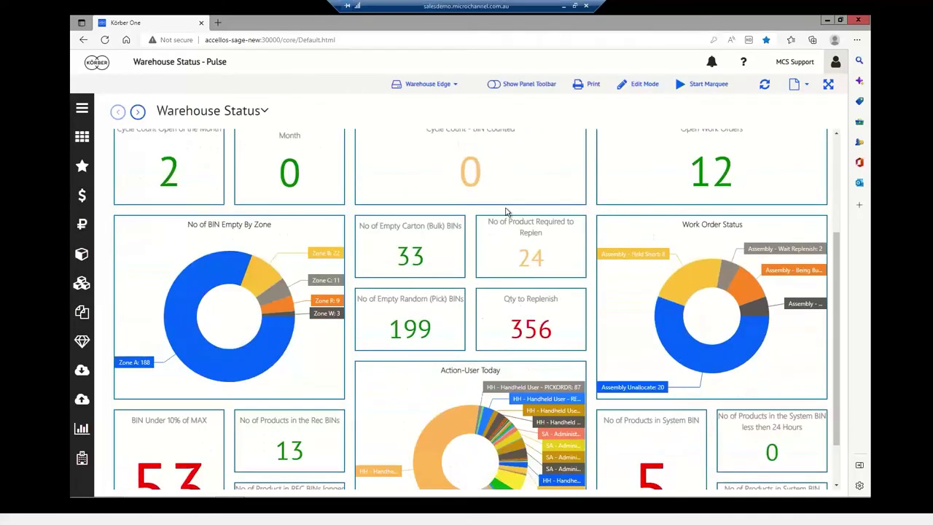
mouse_move(693, 285)
click(534, 334)
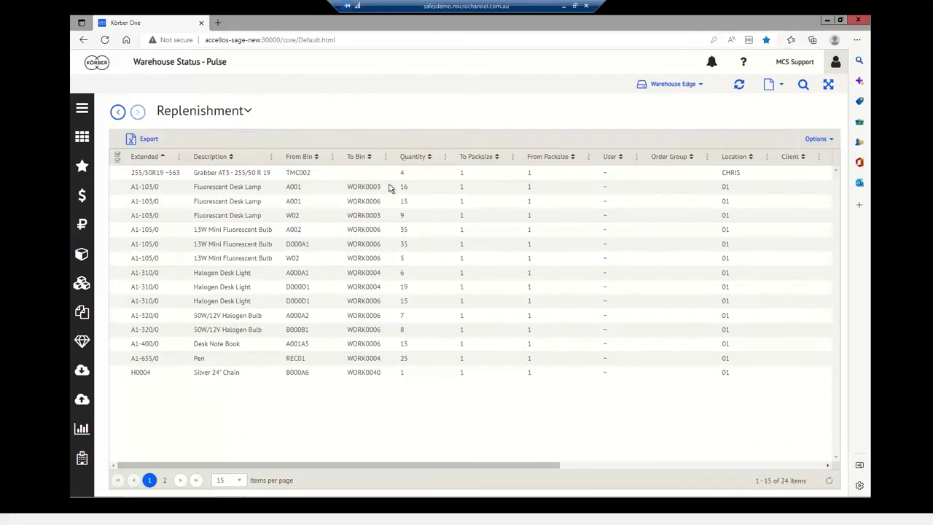
click(175, 245)
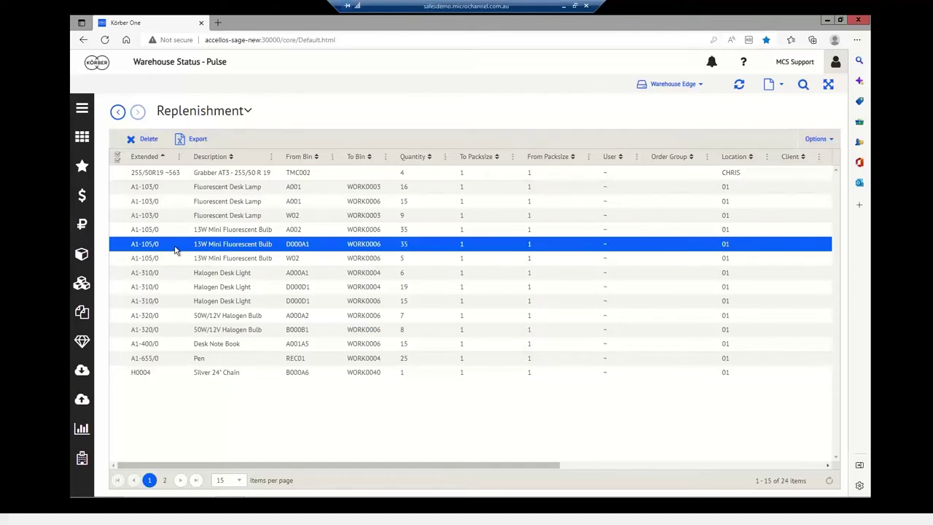
ctrl+click(166, 274)
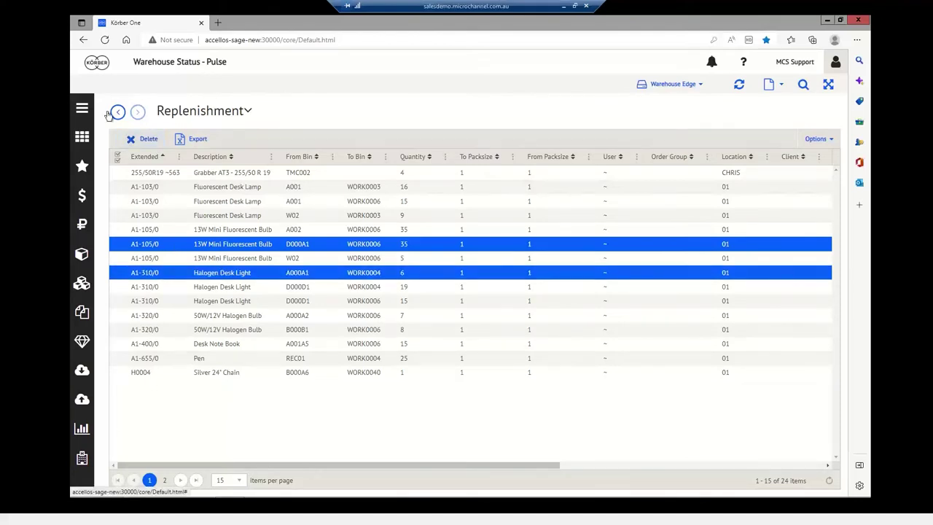
click(118, 112)
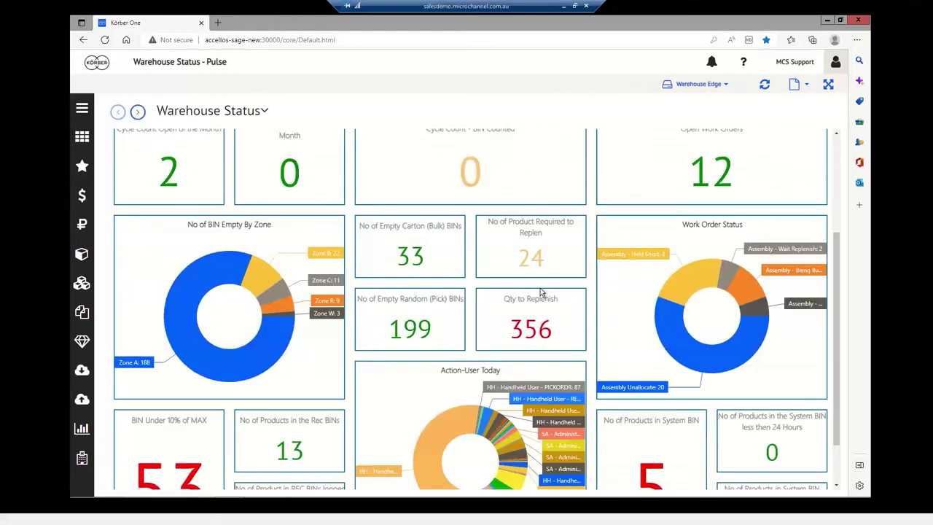
- Examine the Action-User Today chart by user and action, along with the surrounding bin and product KPIs on Warehouse Status
scroll(540, 291, down, 1)
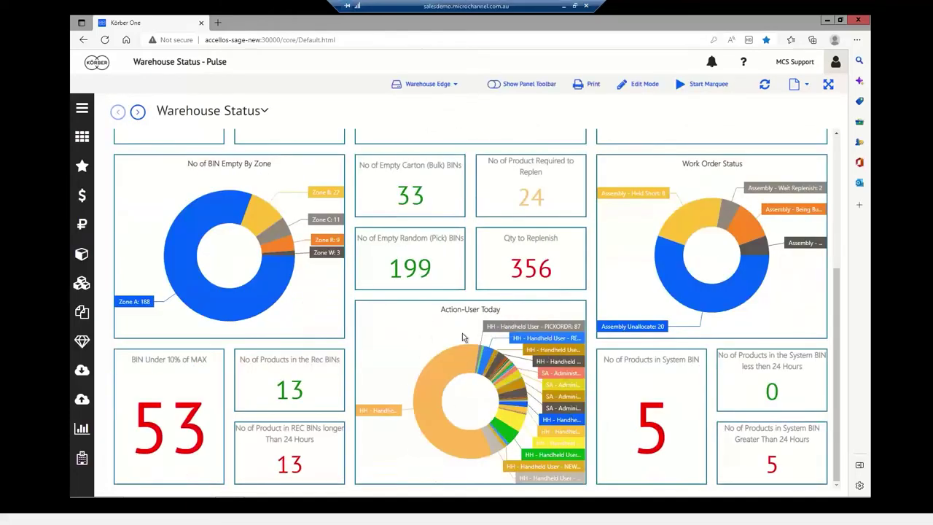
mouse_move(490, 347)
mouse_move(532, 332)
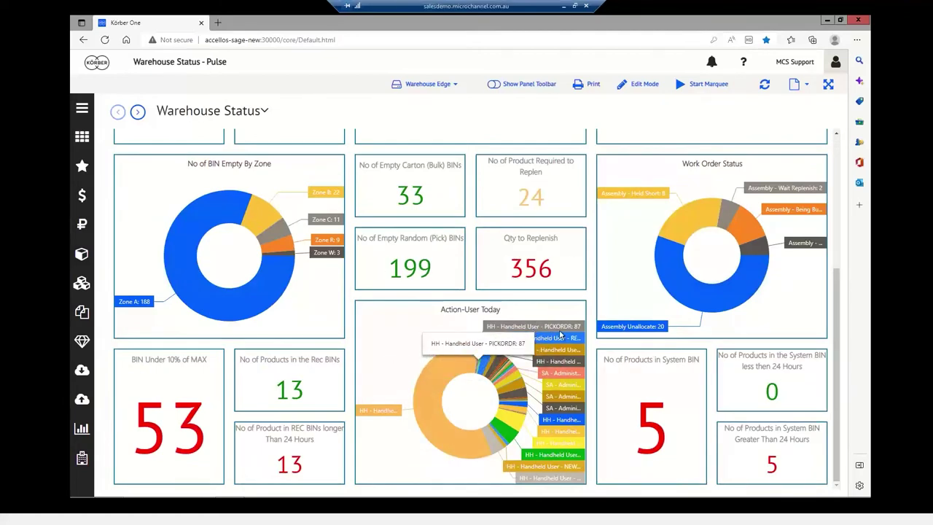
mouse_move(555, 377)
mouse_move(384, 411)
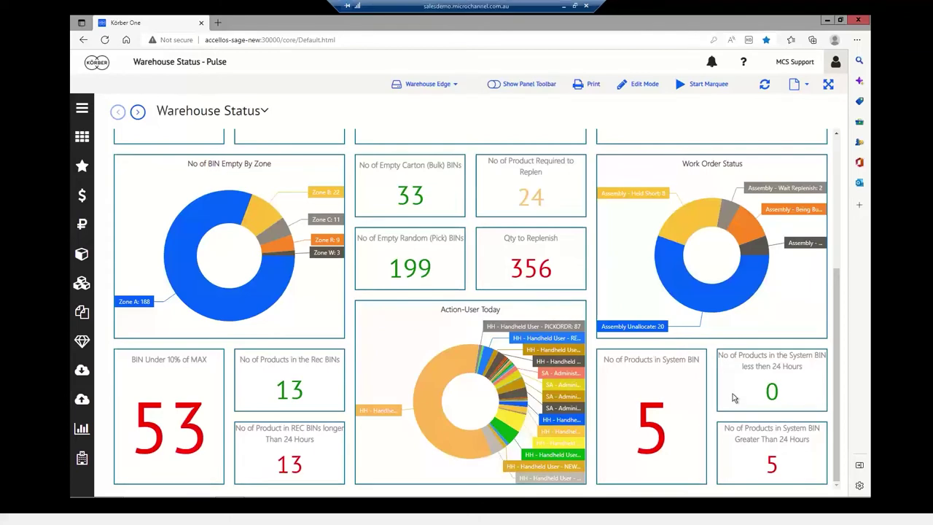
scroll(734, 397, up, 3)
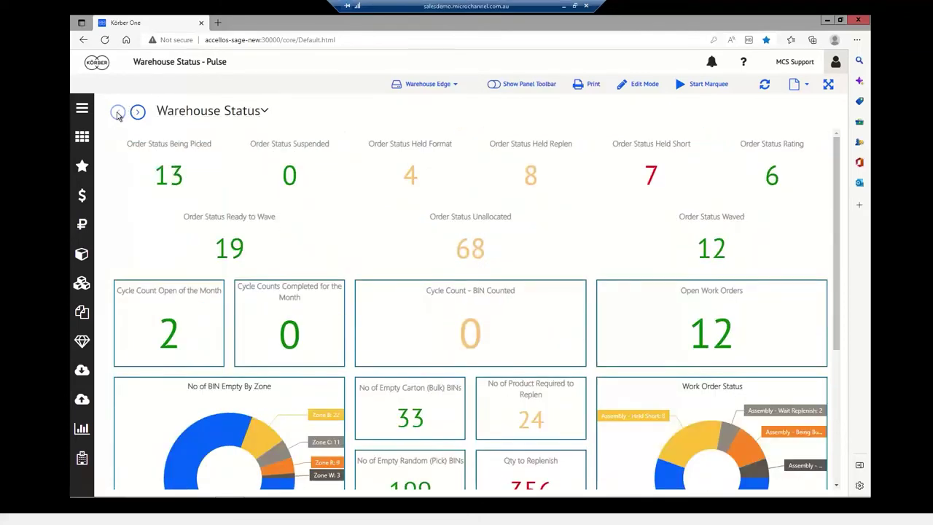
- Open the Warehouse Operations dashboard and review its sales order, overdue order and purchase order KPIs
click(81, 428)
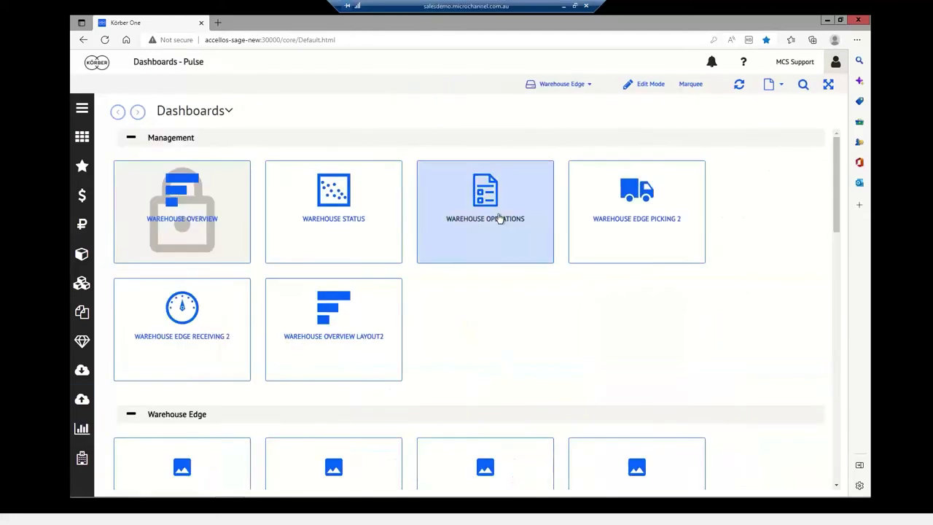
click(500, 219)
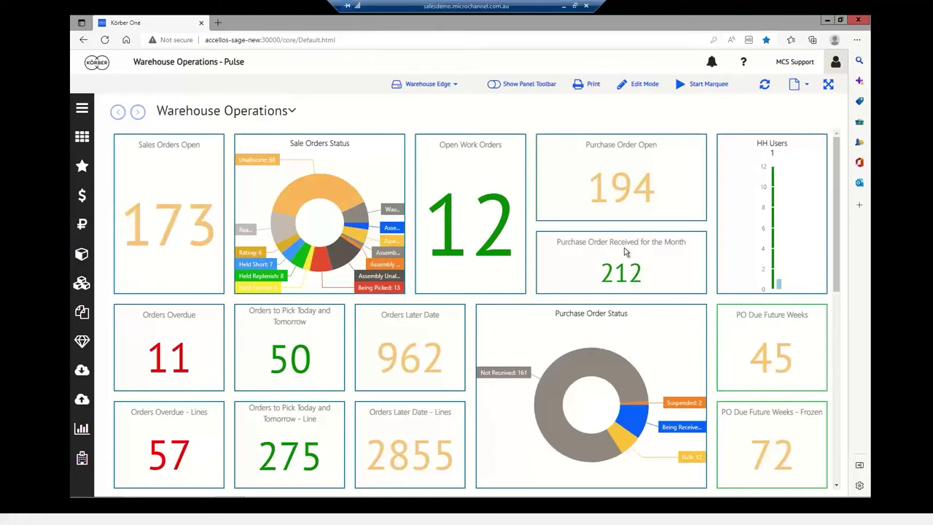
scroll(624, 252, down, 2)
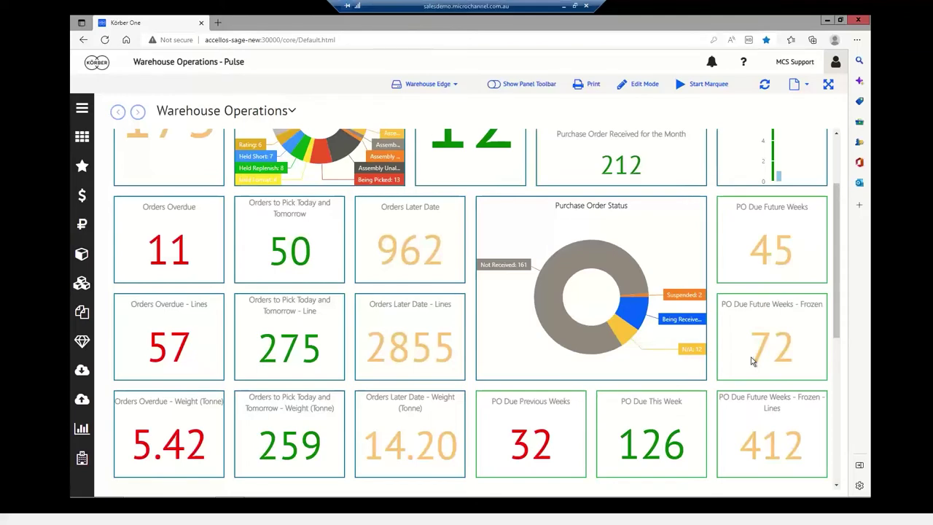
mouse_move(643, 314)
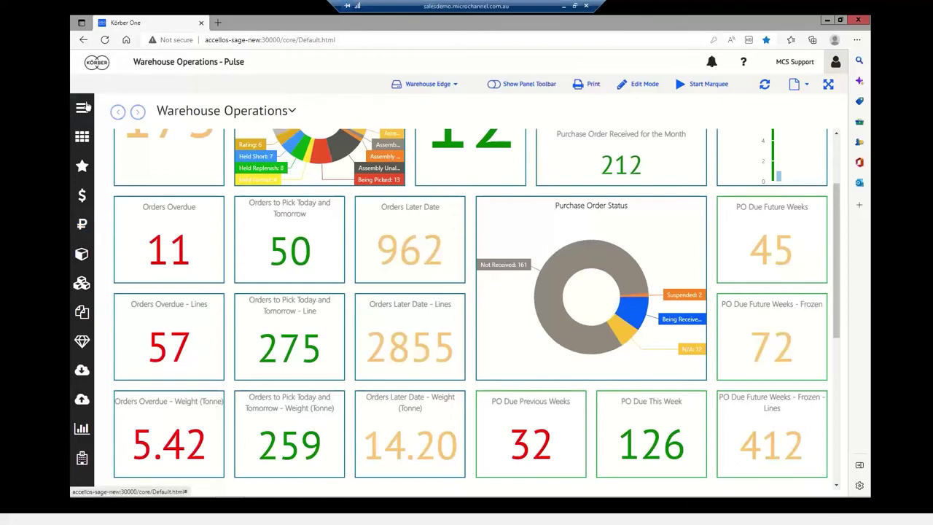
- Open the Pulse Dashboards list and look at its edit mode, leaving it without changes
click(82, 429)
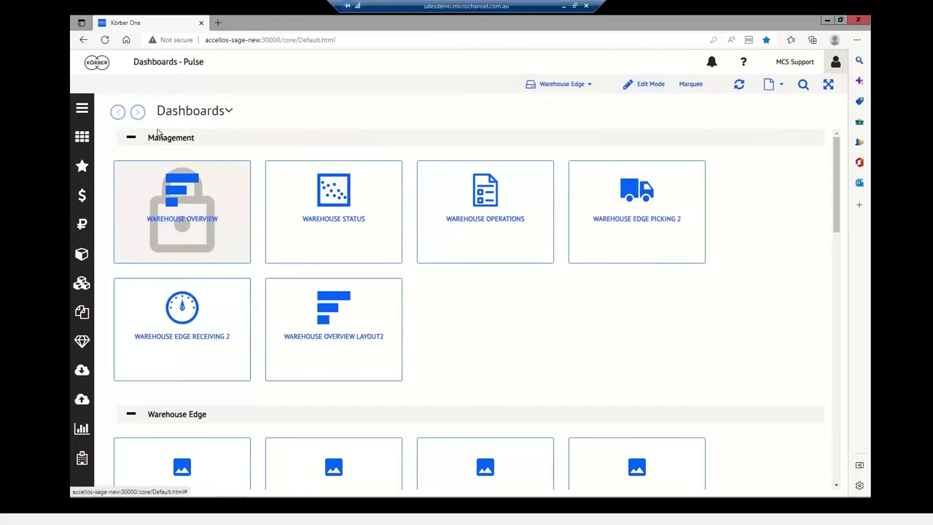
click(649, 85)
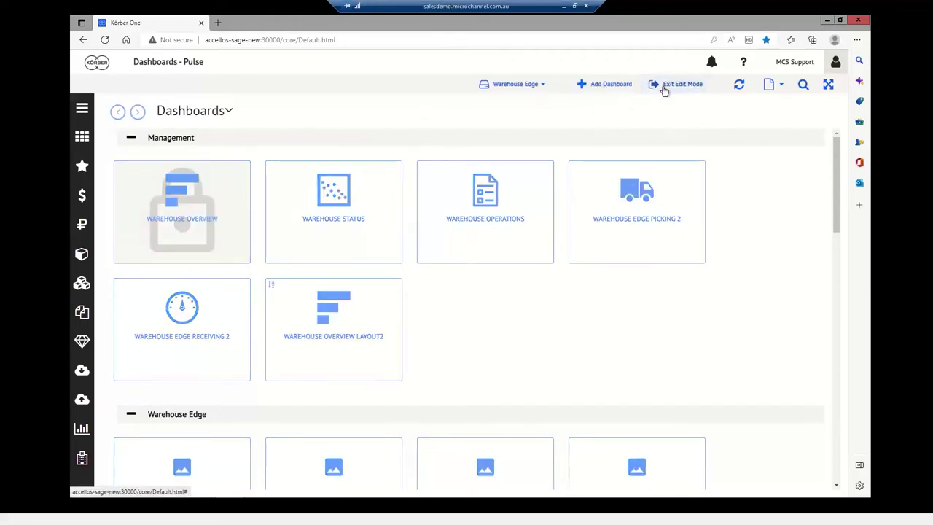
click(665, 89)
- Start a marquee of the Warehouse Overview dashboard that rotates through its panels every 8 seconds
click(688, 83)
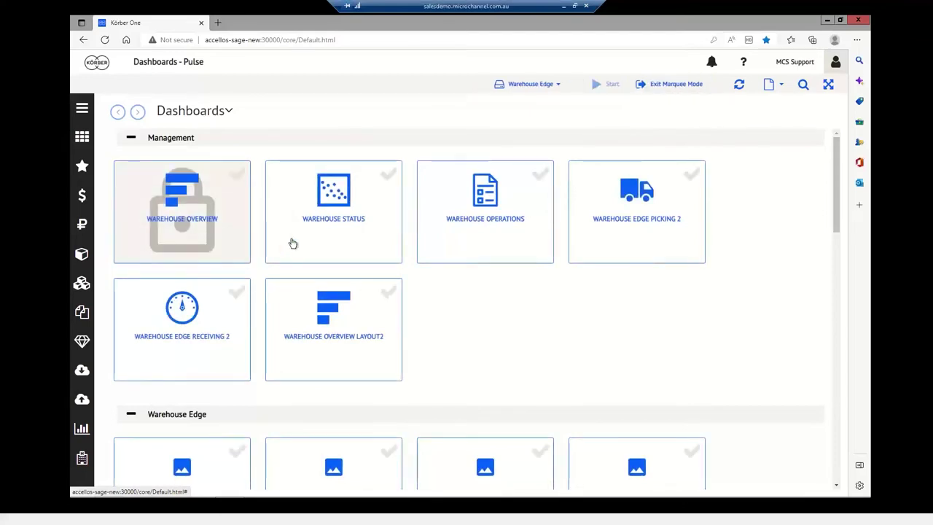
click(241, 179)
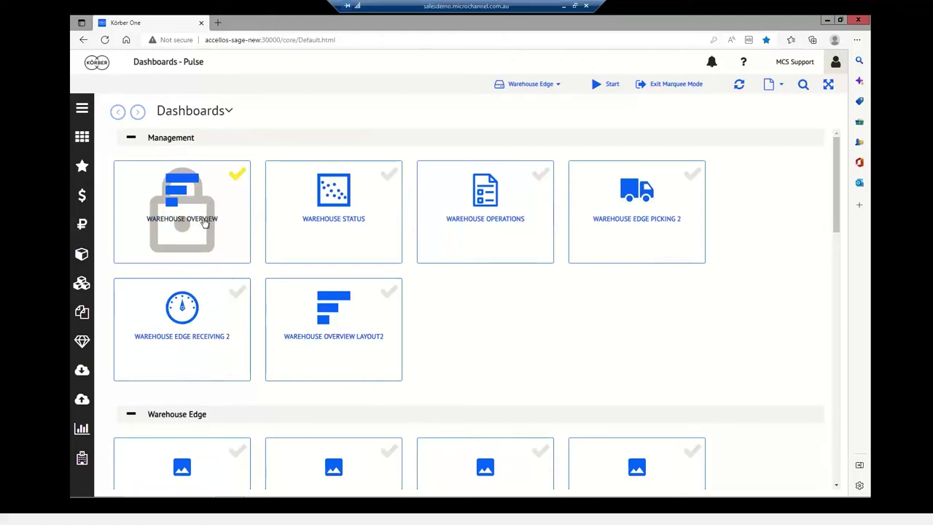
click(609, 85)
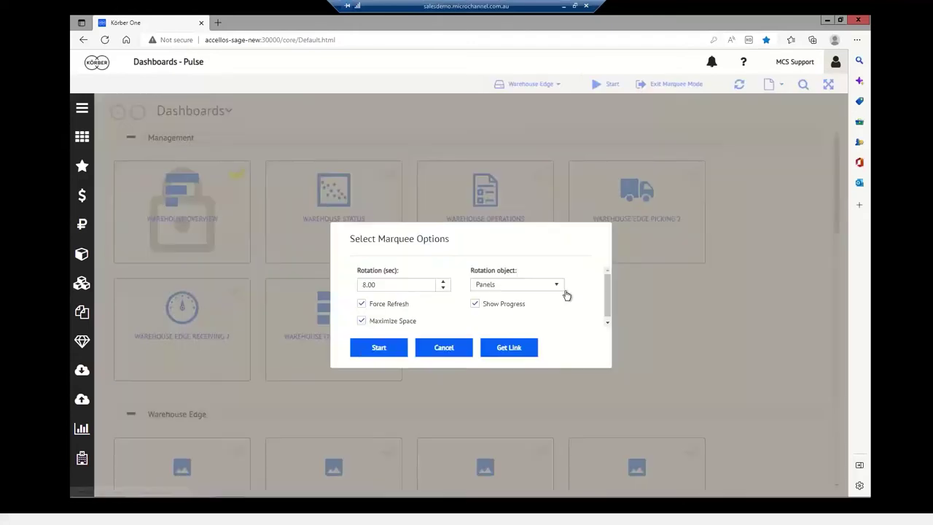
click(386, 284)
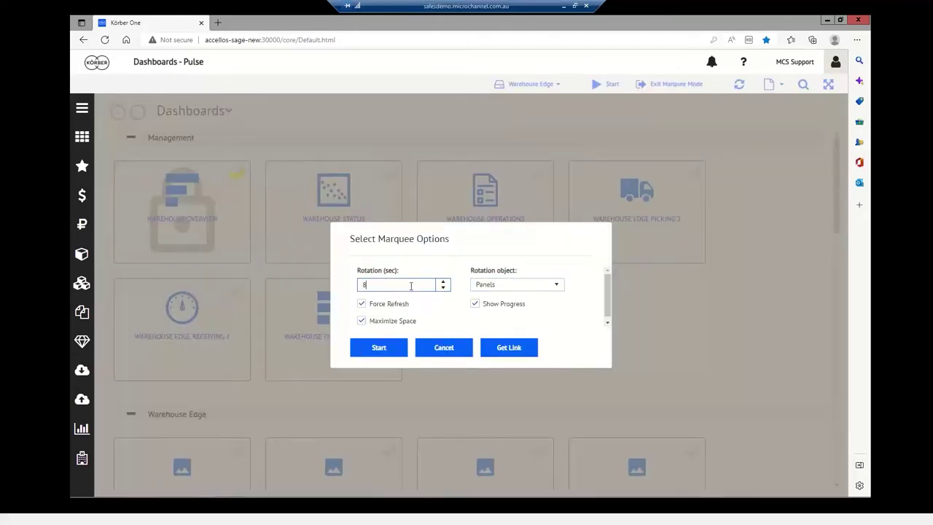
click(558, 286)
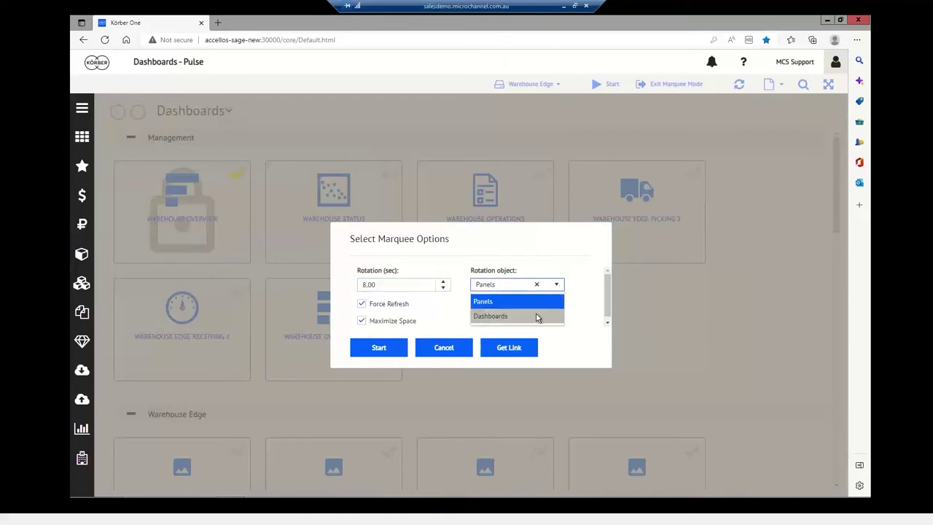
click(492, 301)
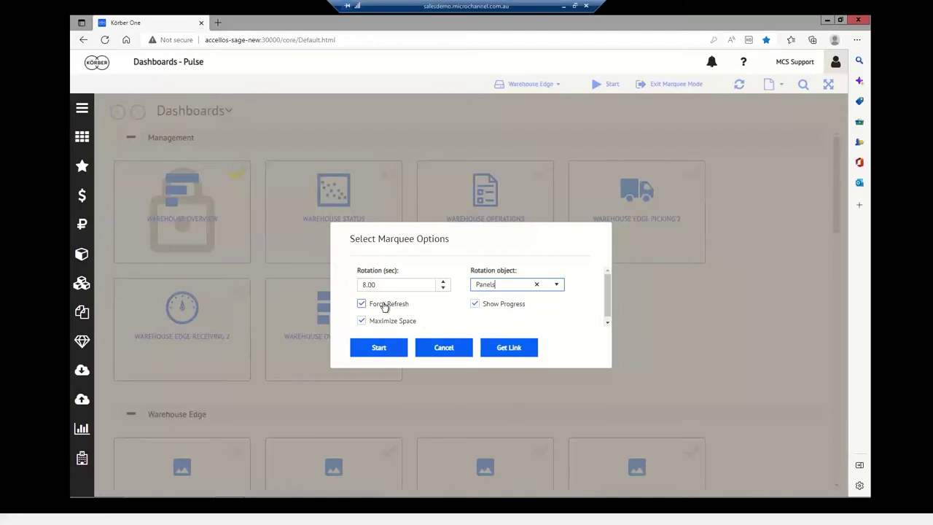
click(378, 348)
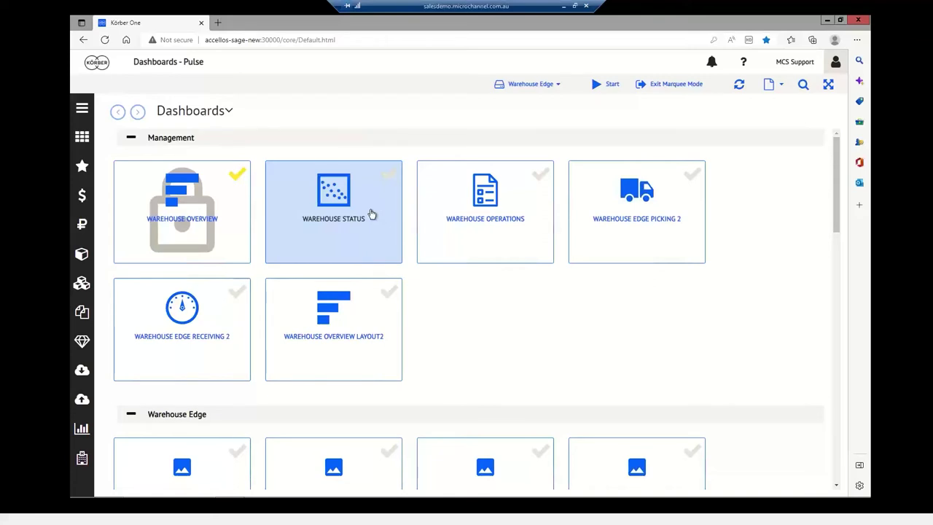
- Add Warehouse Status to the marquee selection, run it with Dashboards as the rotation object, and stop it
click(389, 176)
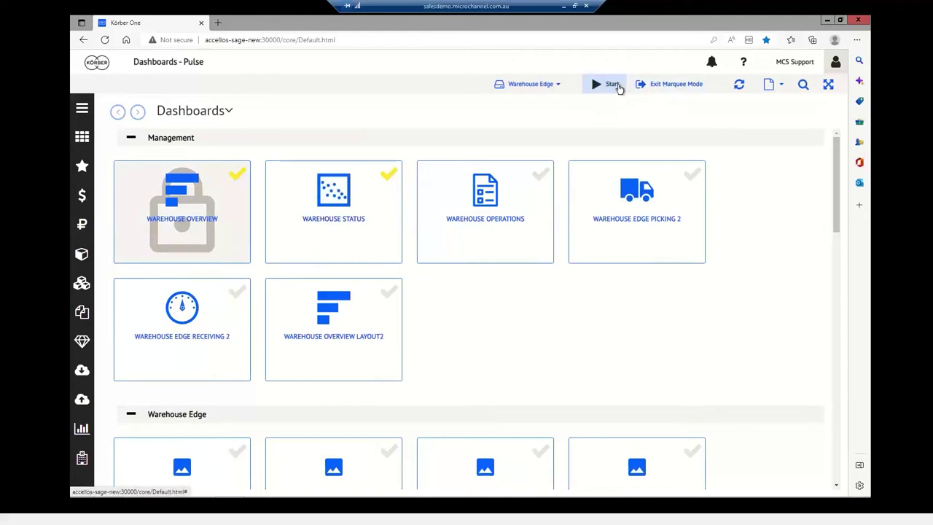
click(612, 85)
click(474, 303)
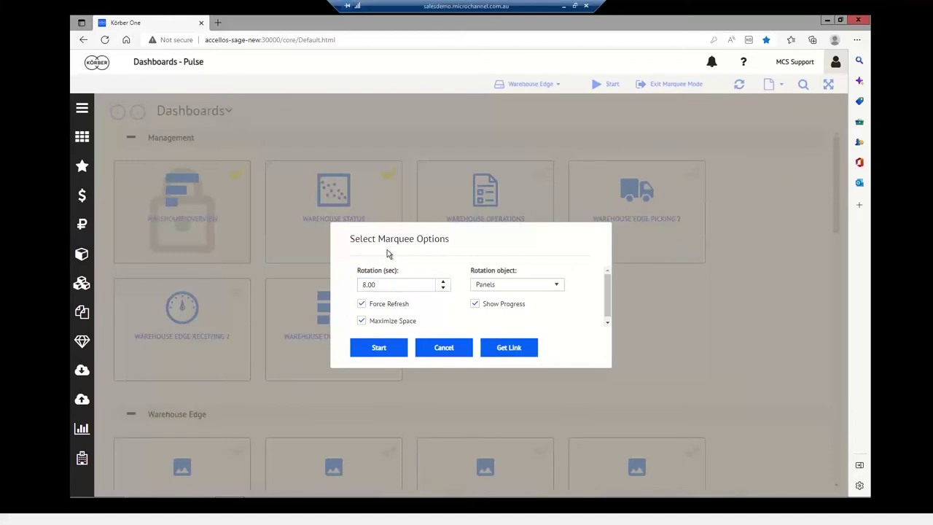
click(559, 285)
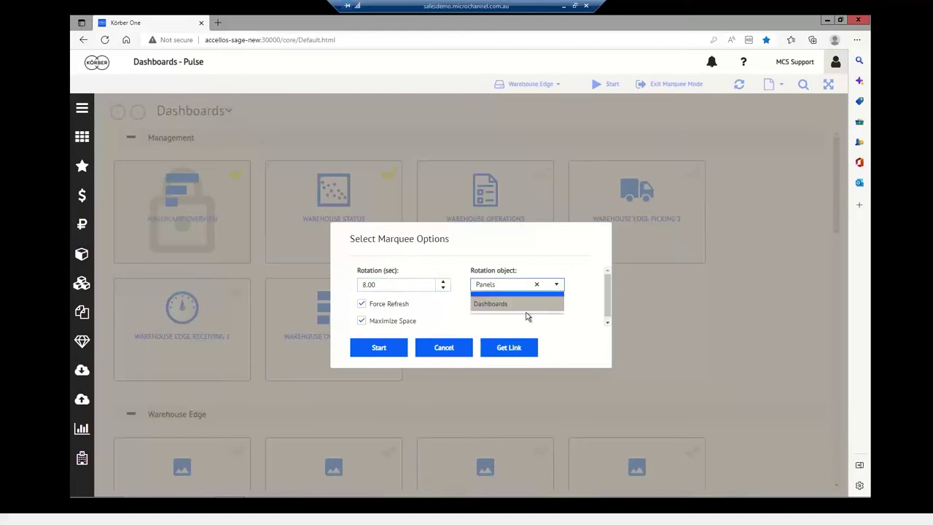
click(528, 314)
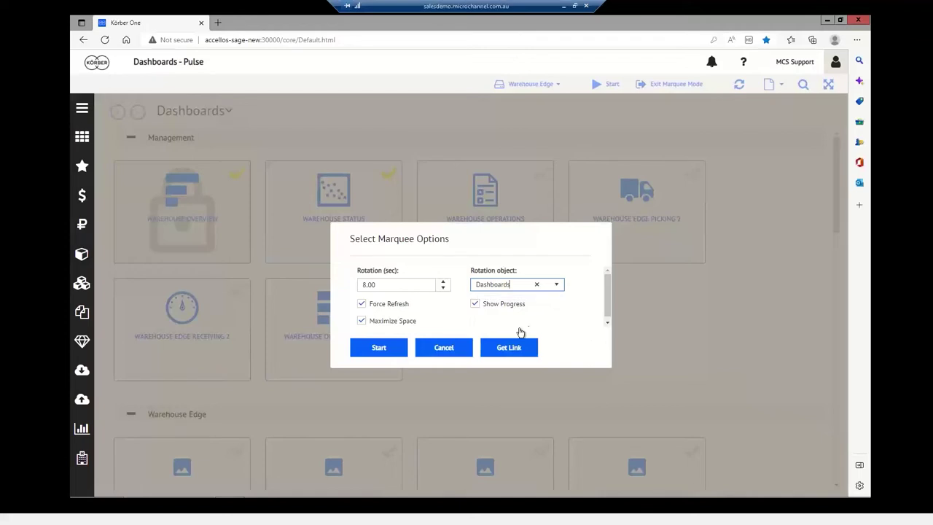
click(387, 353)
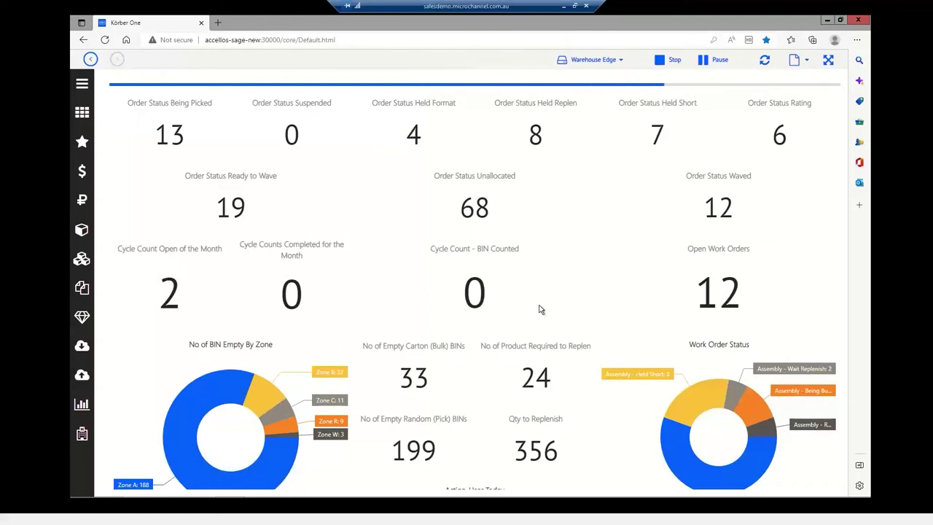
click(666, 70)
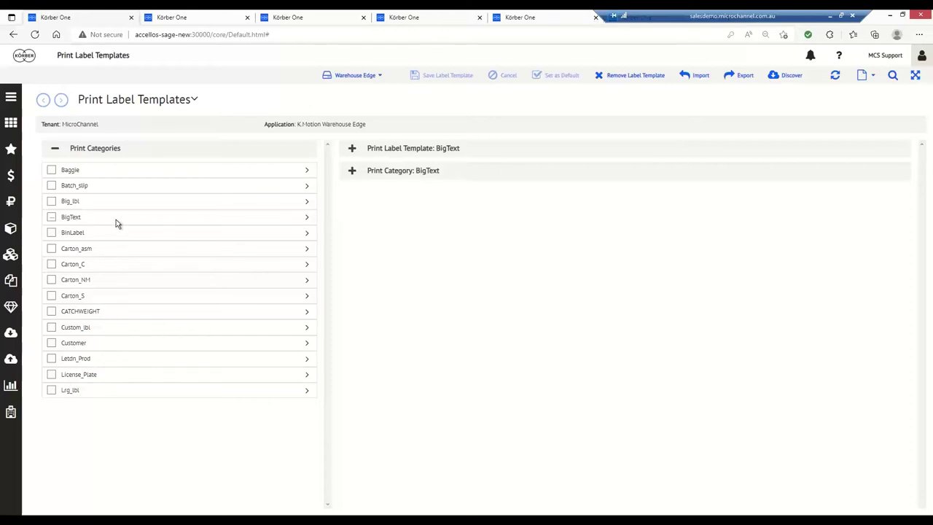
- Select the default BigText print label template and open its version 1 in the Körber One Design Toolkit
click(70, 217)
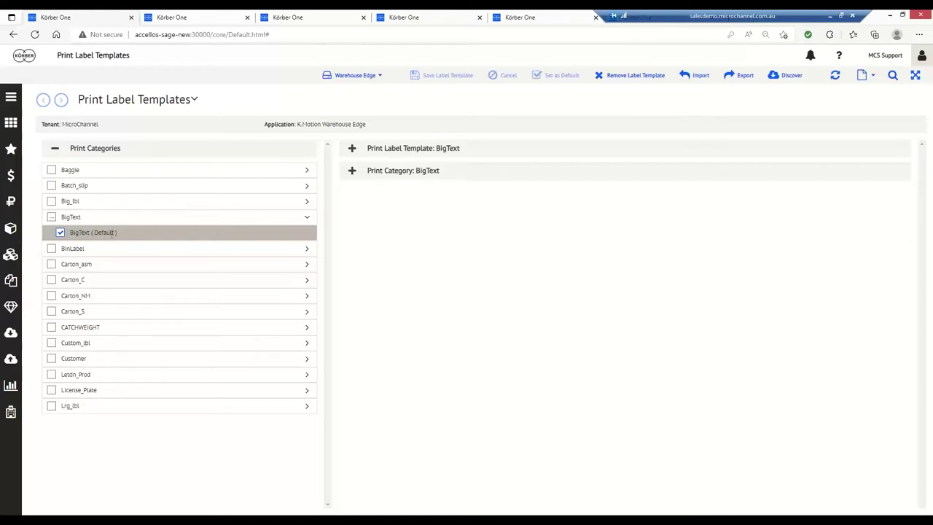
click(59, 233)
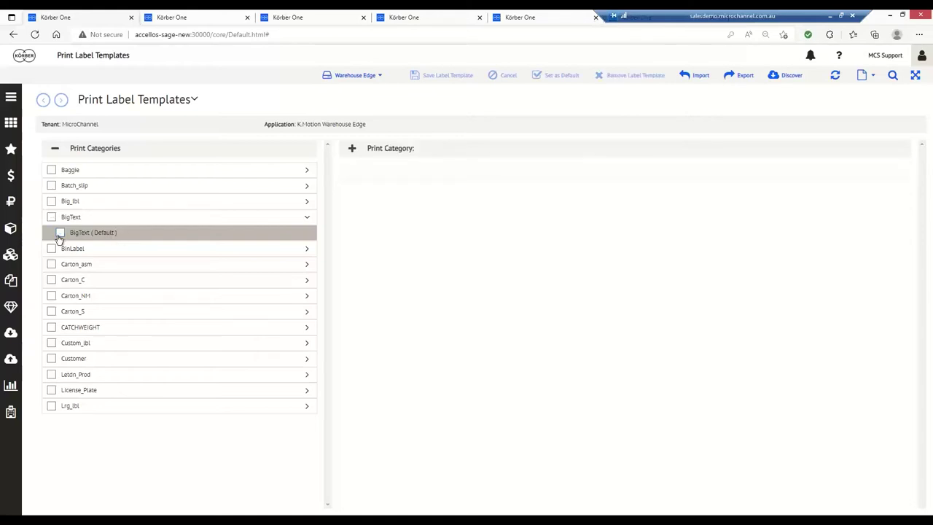
click(60, 233)
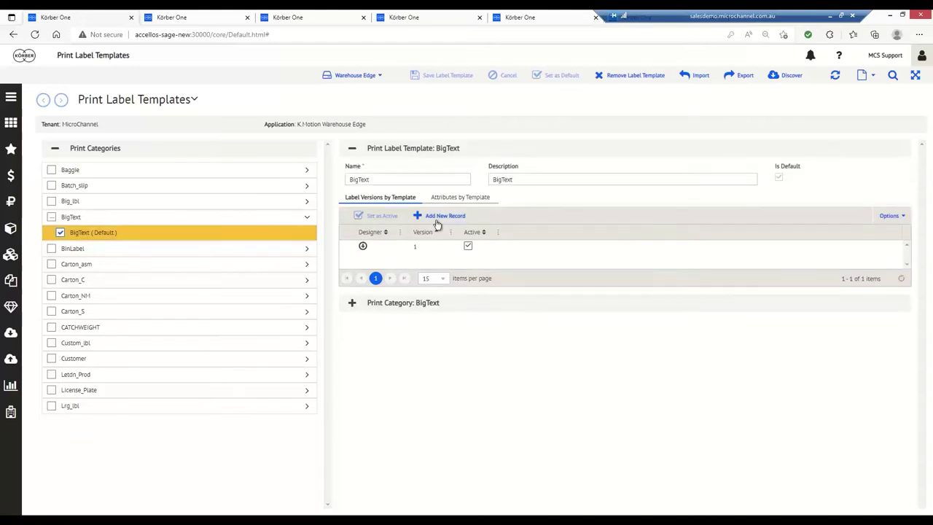
click(364, 247)
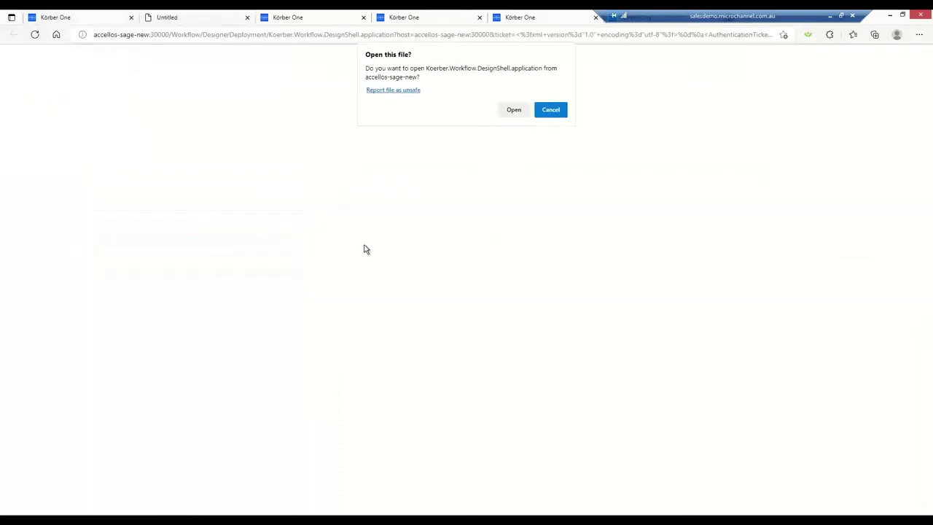
click(513, 111)
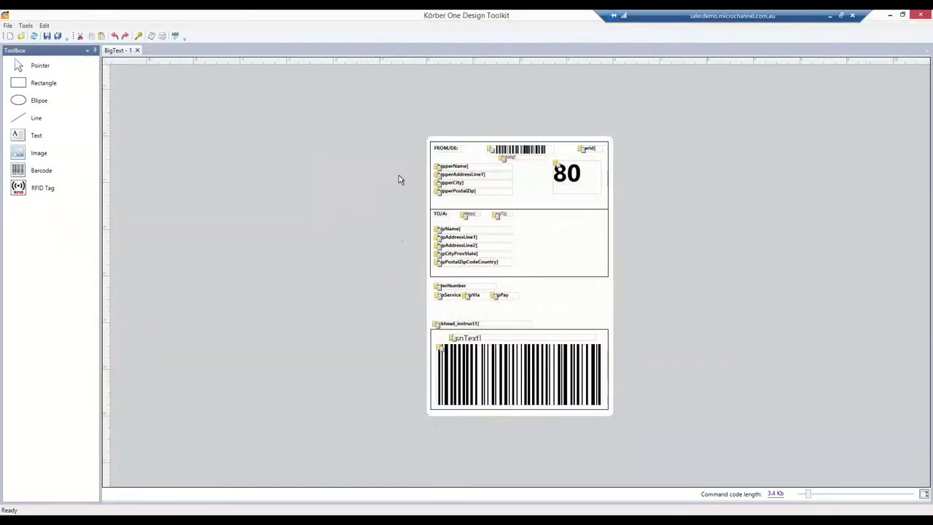
- Examine the BigText label's properties for units, size and grid, and close them without changes
right_click(570, 290)
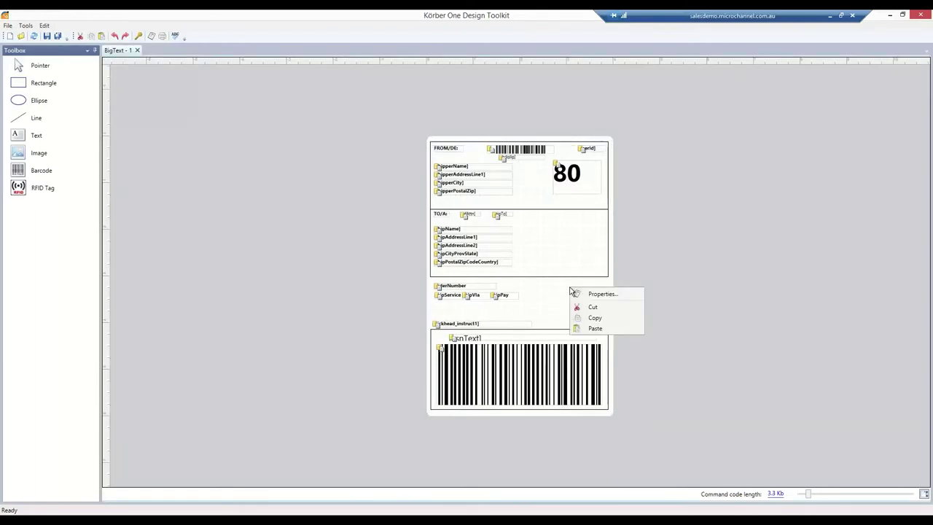
click(602, 294)
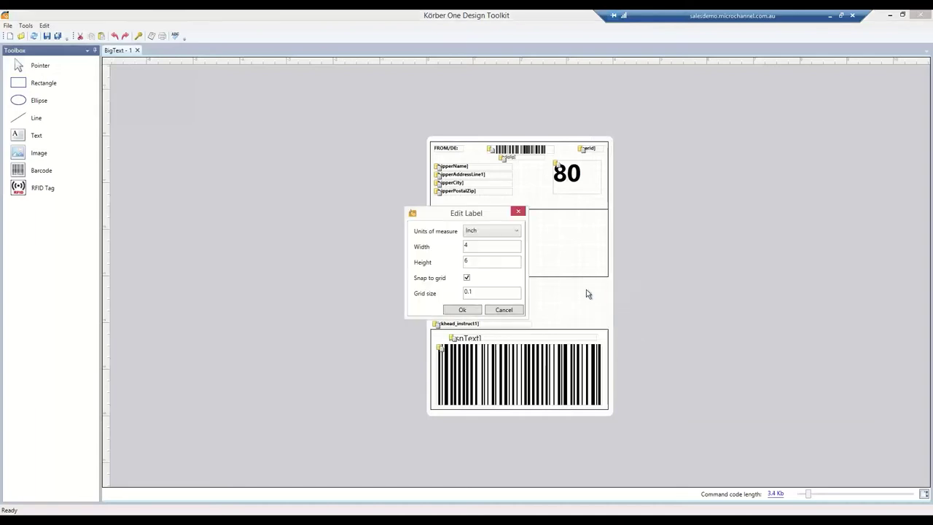
double_click(478, 247)
click(518, 211)
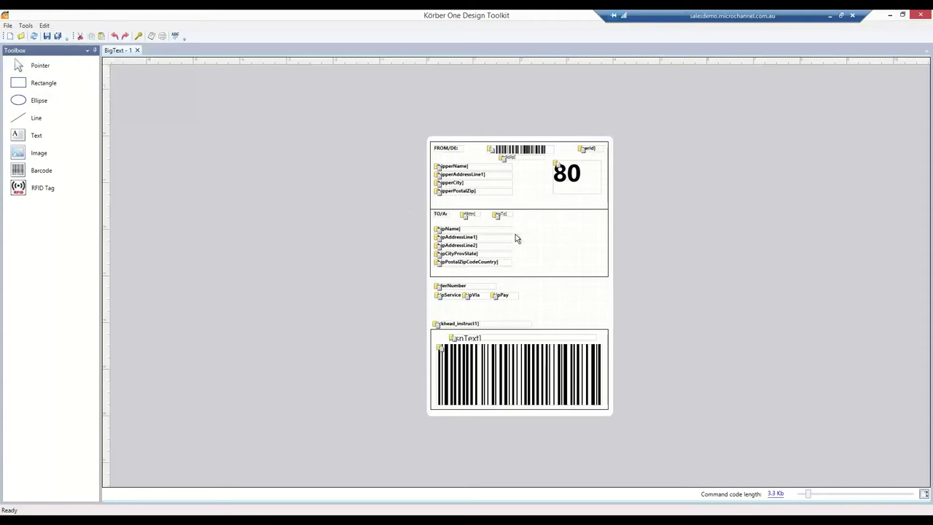
- Add a text field about 1.56 by 0.52 inches reading "Demo Text" in the blank area beside the ship service fields
click(45, 139)
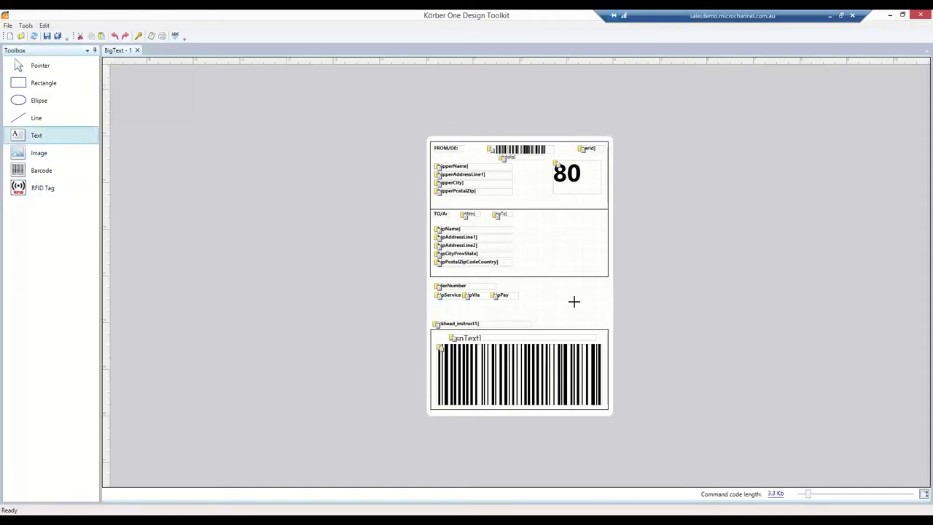
drag(534, 289, 610, 318)
triple_click(572, 306)
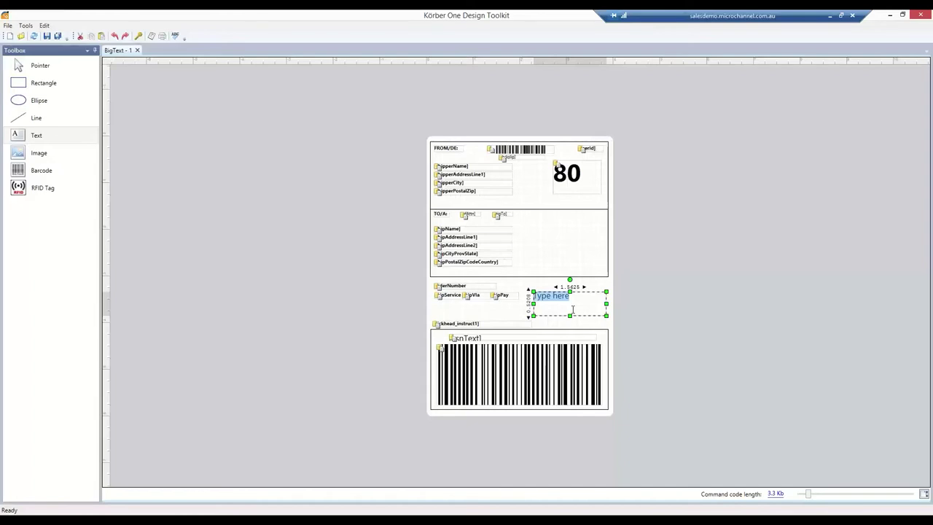
text(Demo Text)
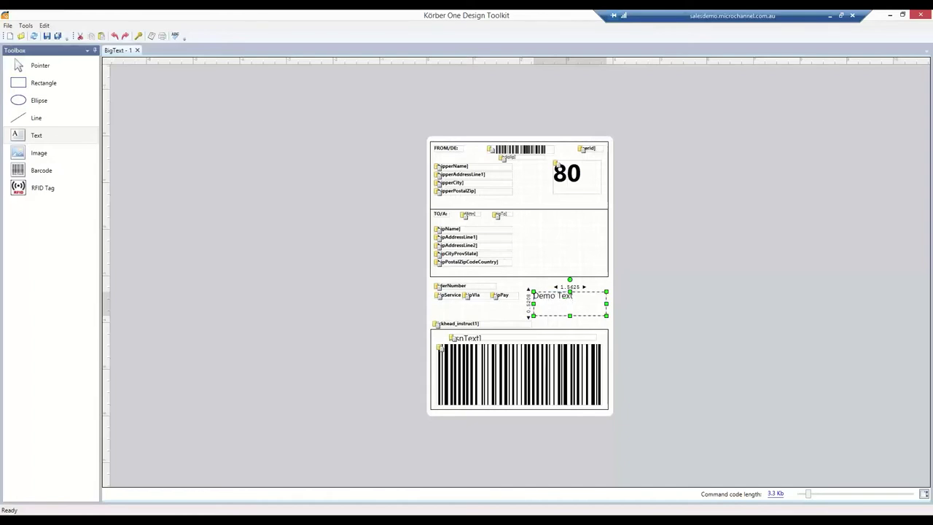
click(537, 286)
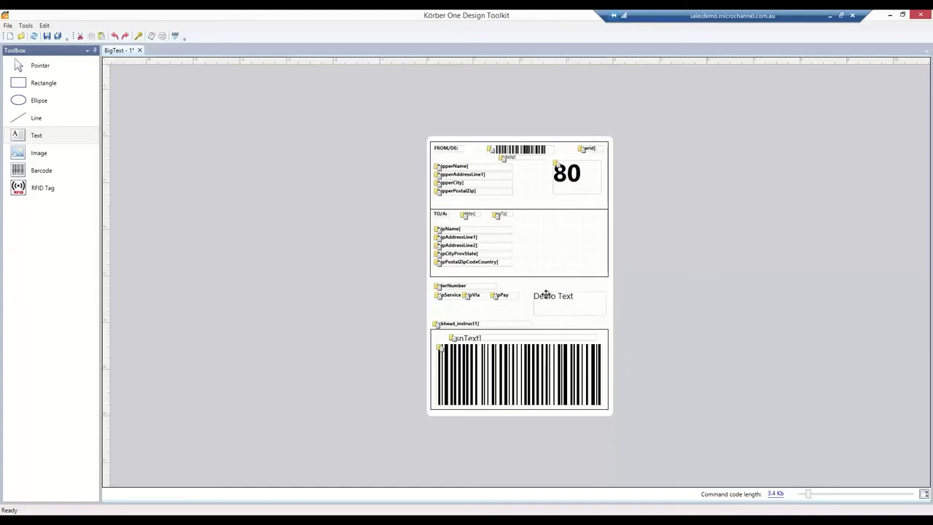
- Examine the font and data binding properties of the Demo Text field and close them without changes
click(546, 293)
right_click(550, 295)
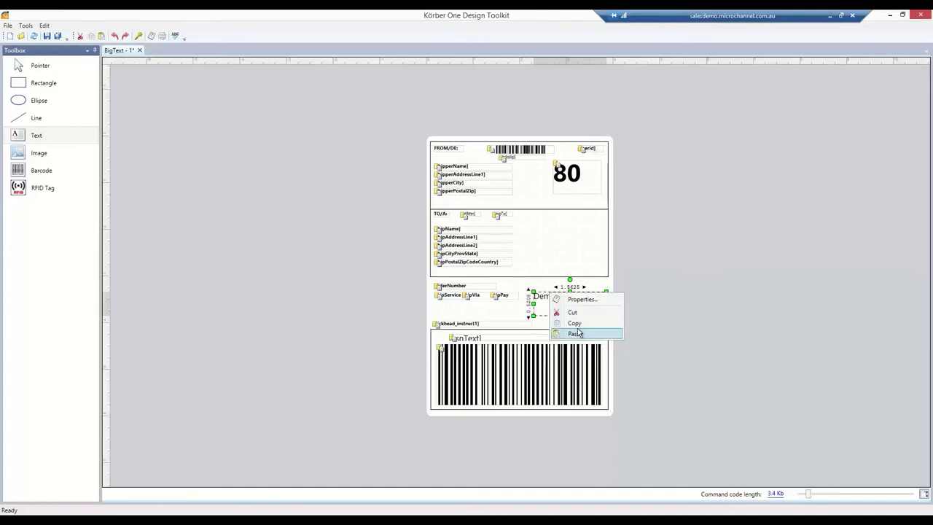
click(587, 300)
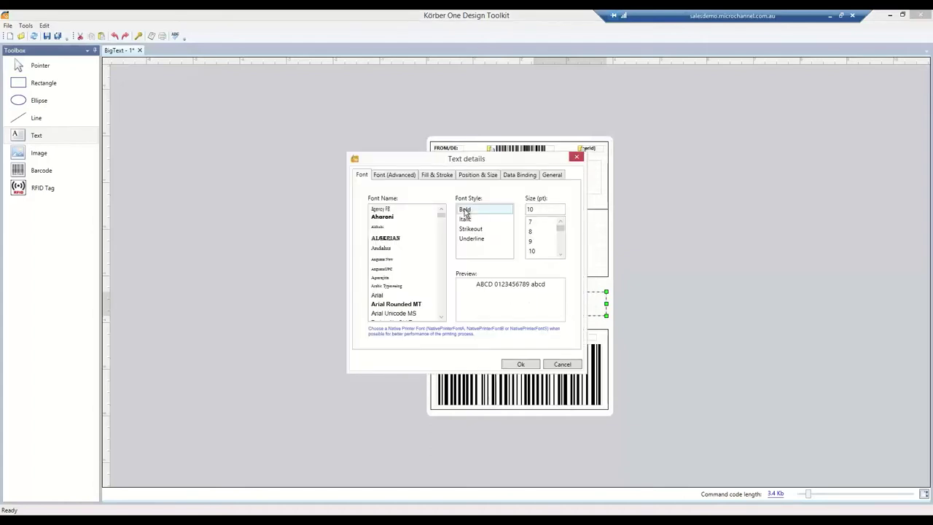
click(519, 176)
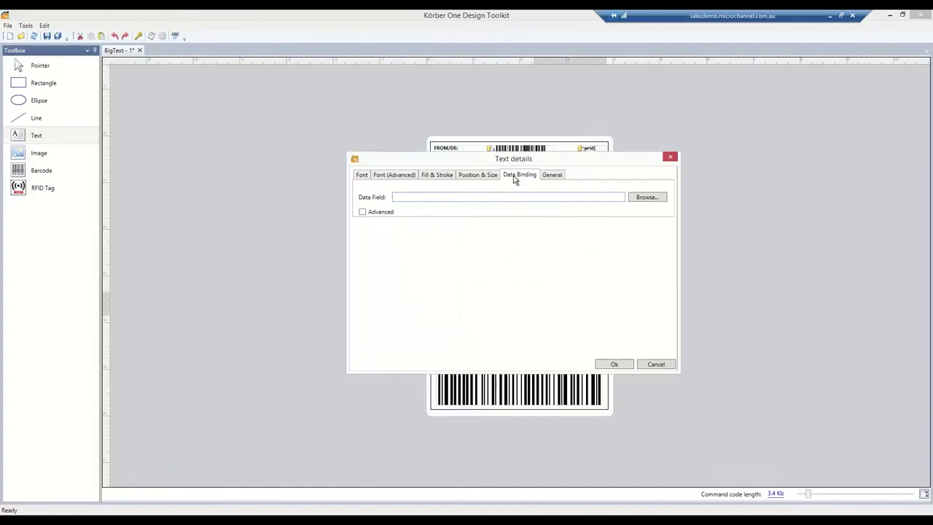
click(671, 157)
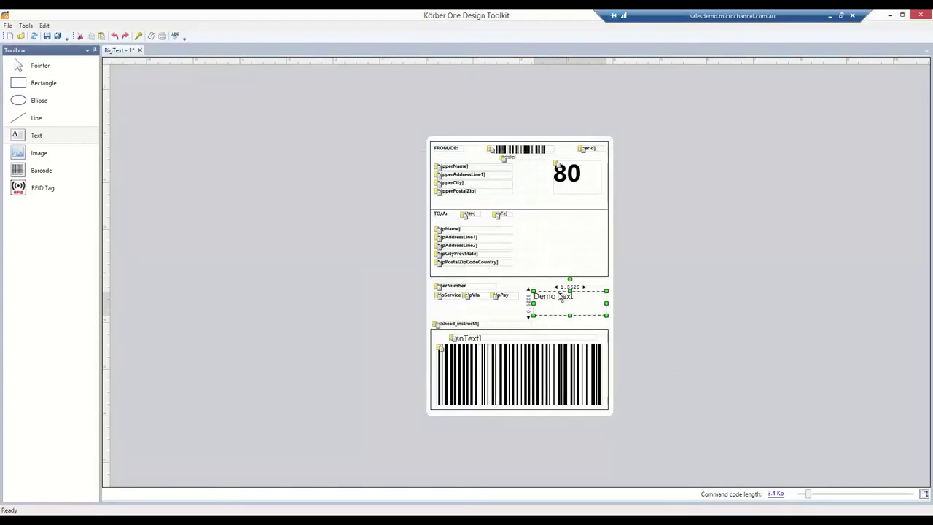
right_click(563, 297)
click(587, 299)
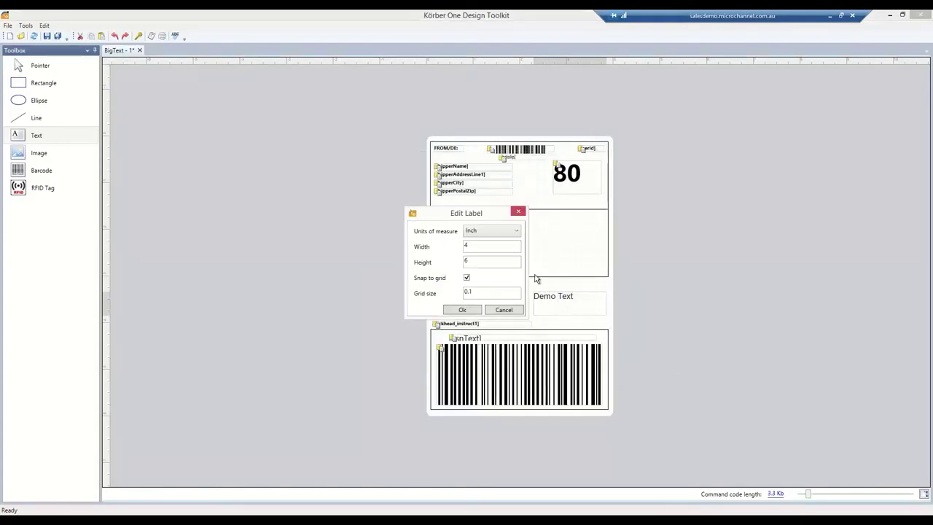
click(518, 211)
- Browse the available data fields for the Demo Text field, pick UnitOfMeasureName, and close its properties without applying the binding
right_click(550, 300)
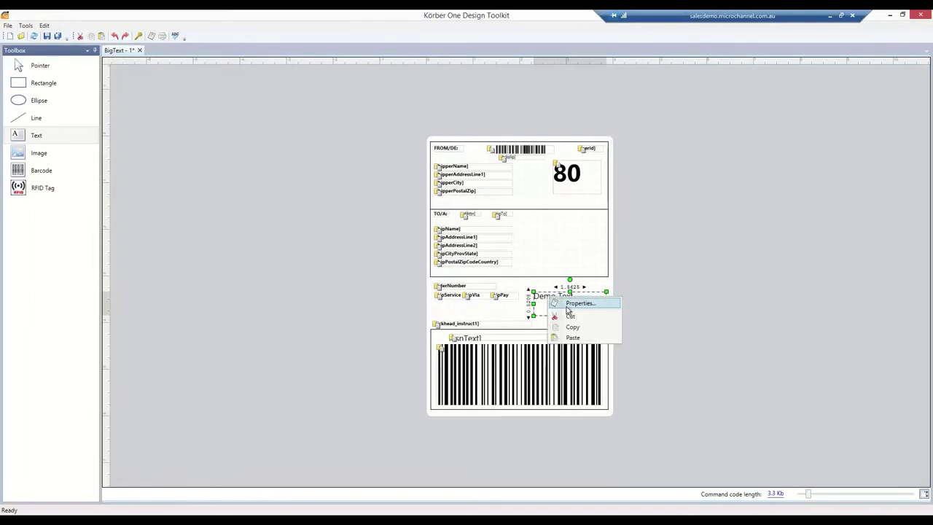
click(575, 303)
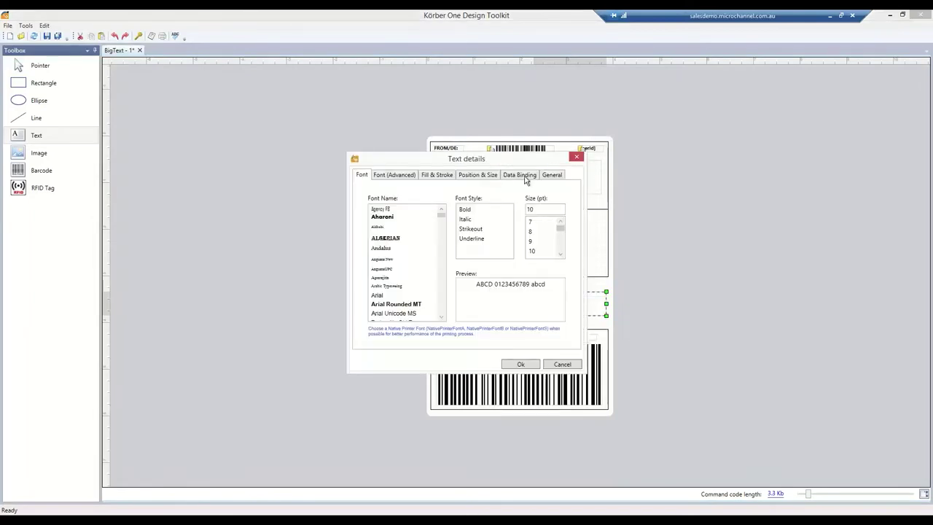
click(525, 176)
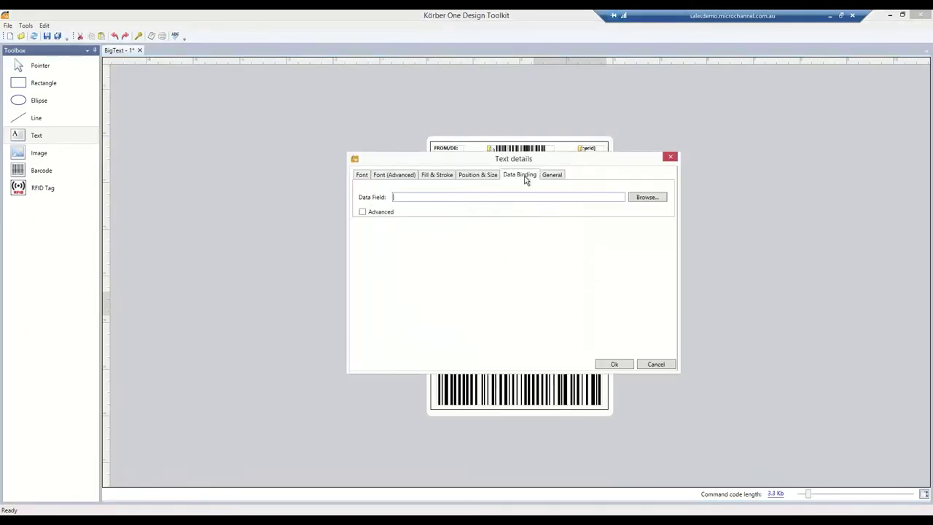
click(649, 197)
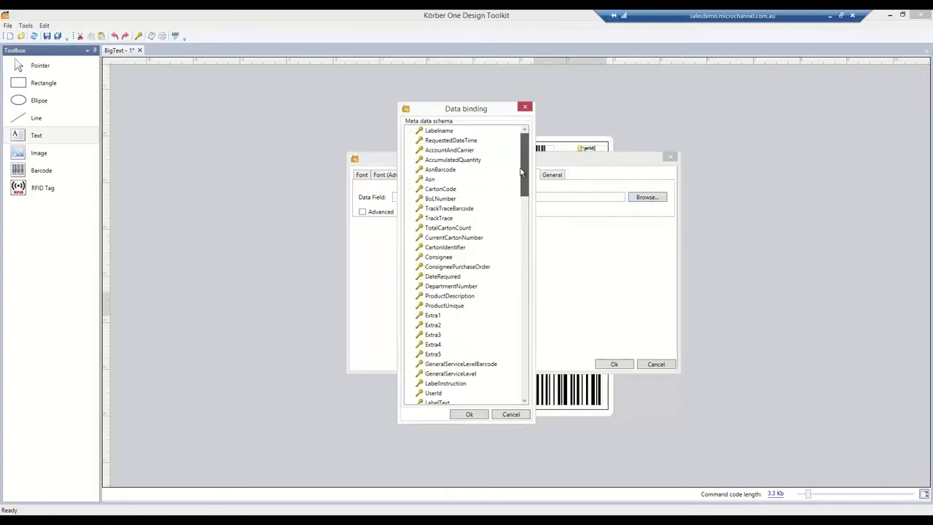
mouse_move(523, 159)
mouse_down()
mouse_move(523, 204)
mouse_move(523, 157)
mouse_up()
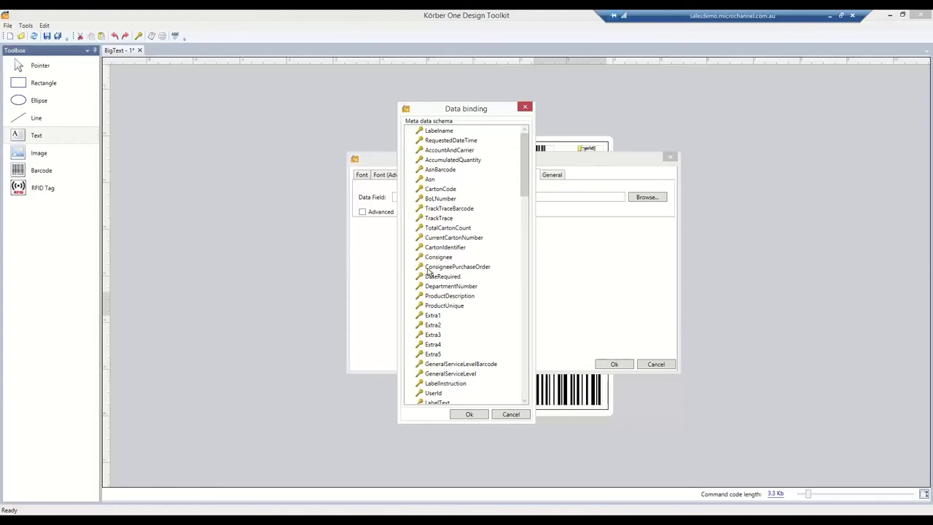
scroll(442, 307, down, 15)
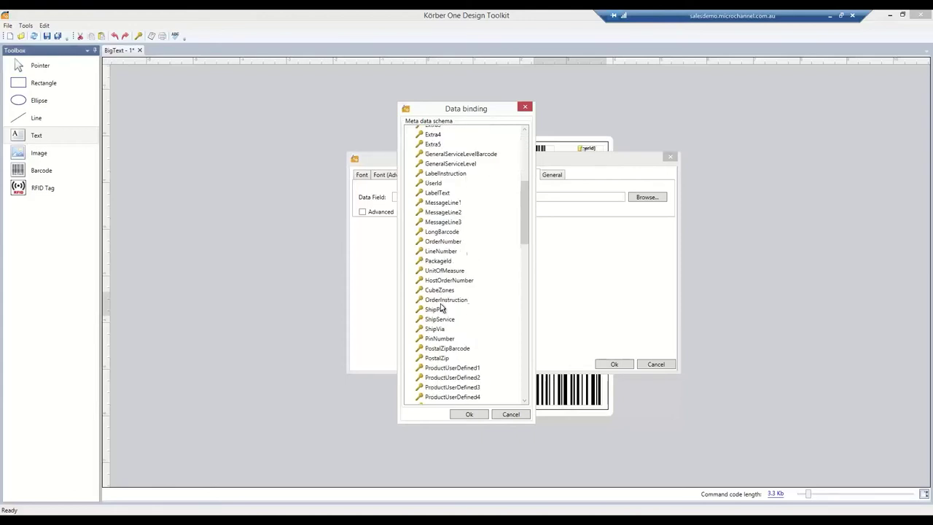
scroll(441, 307, down, 15)
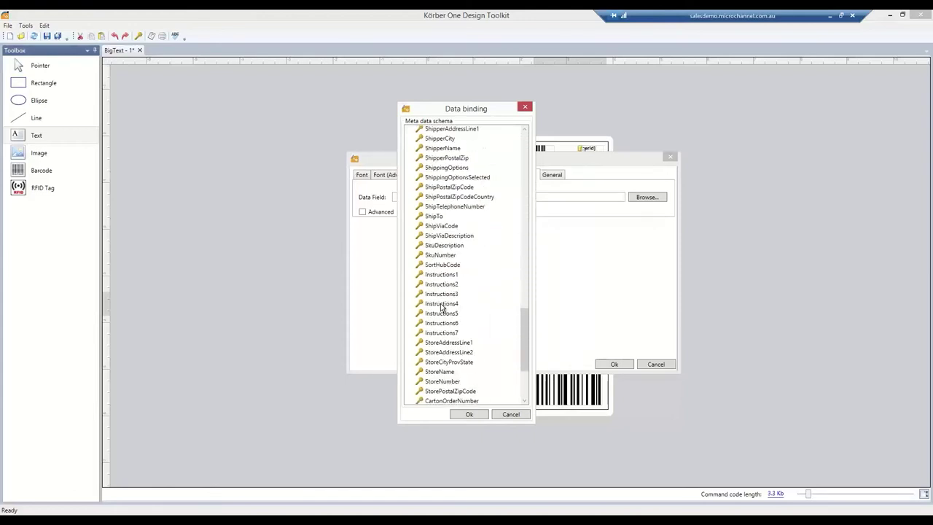
click(441, 303)
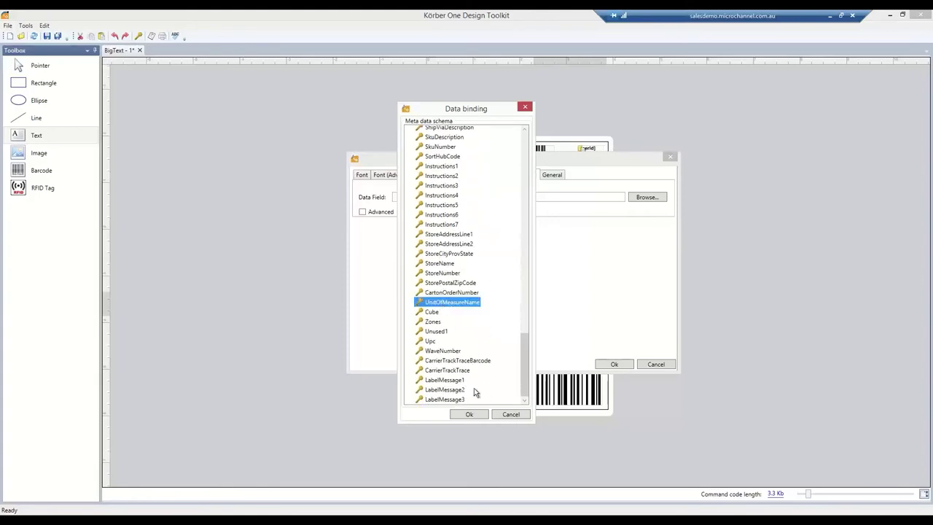
click(469, 414)
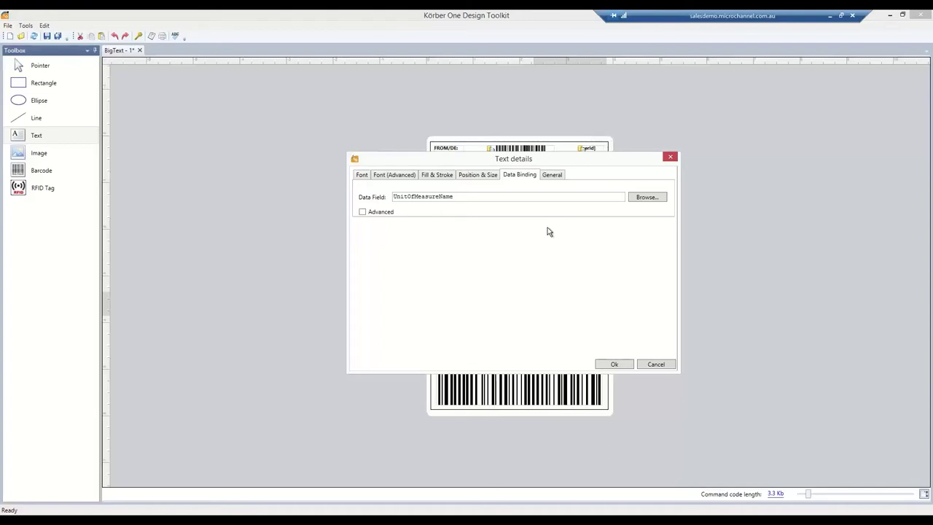
click(669, 156)
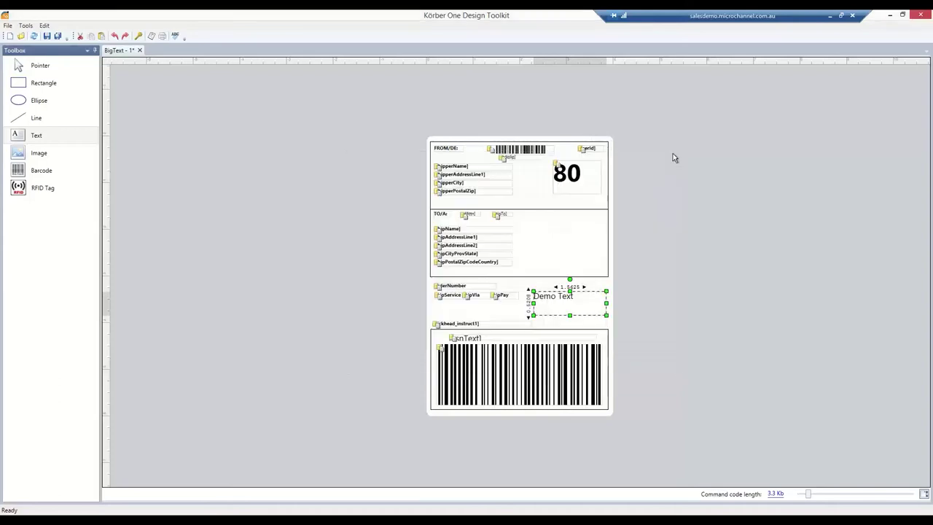
- Examine the font properties of the FROM/DE: text on the label and close them without changes
right_click(447, 150)
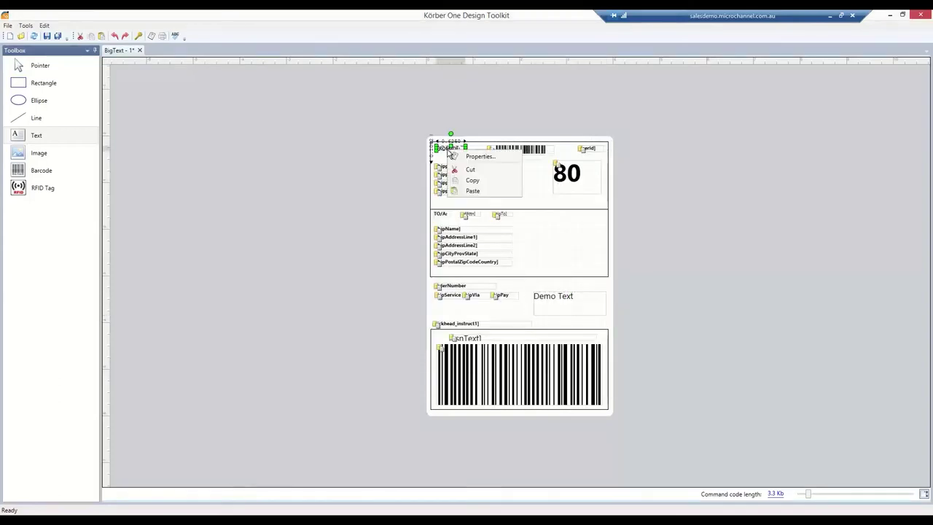
click(479, 156)
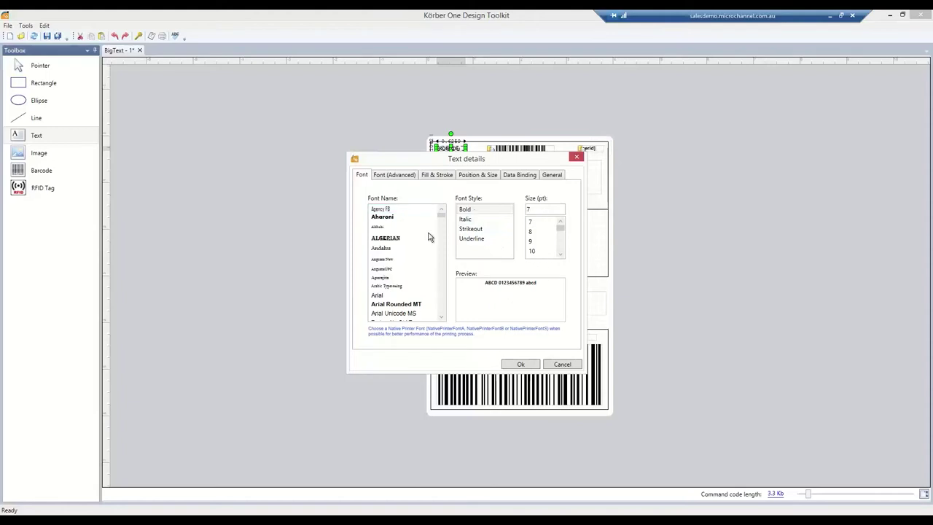
click(520, 365)
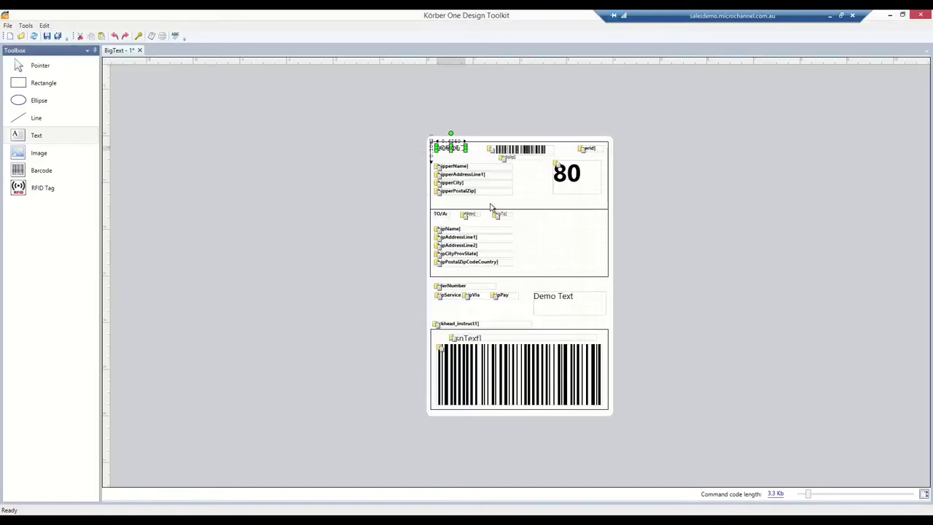
click(41, 156)
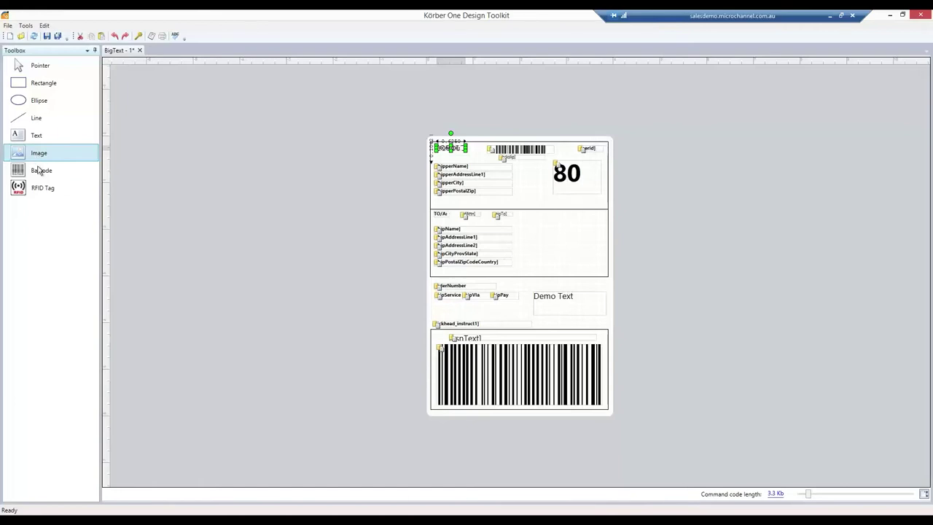
click(39, 173)
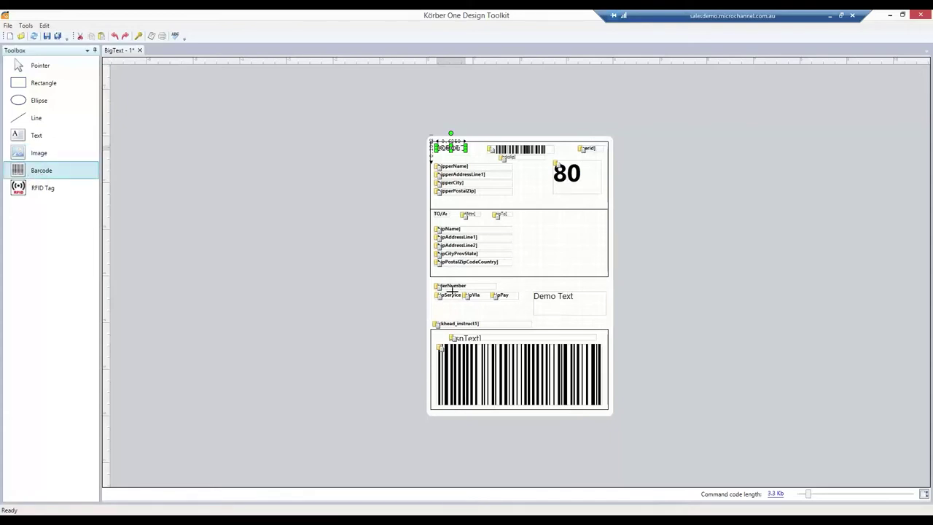
right_click(514, 369)
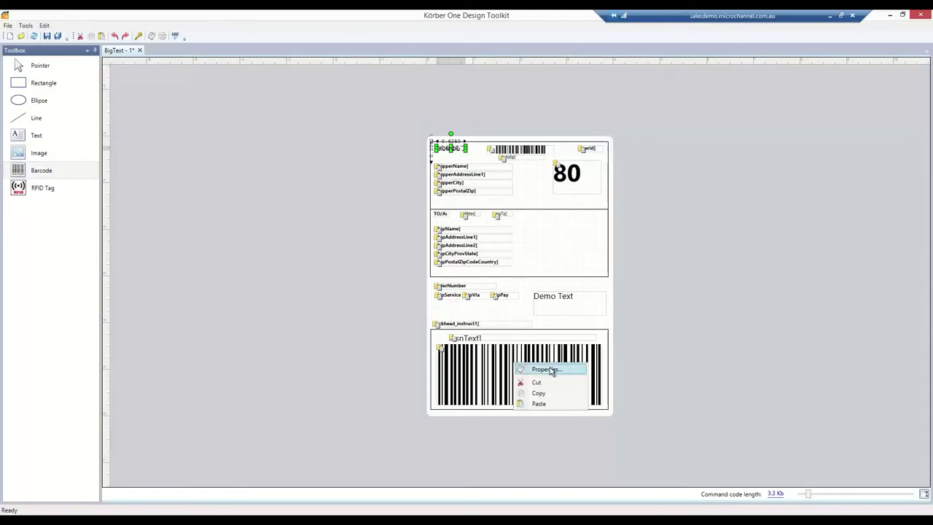
click(552, 370)
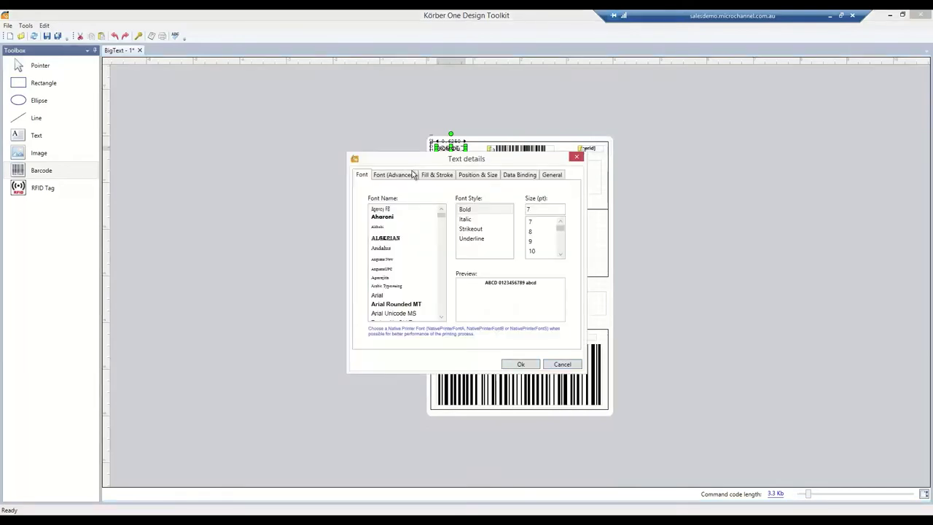
click(575, 156)
- Examine the large barcode's details and its list of available symbology standards, and close them without changes
click(500, 366)
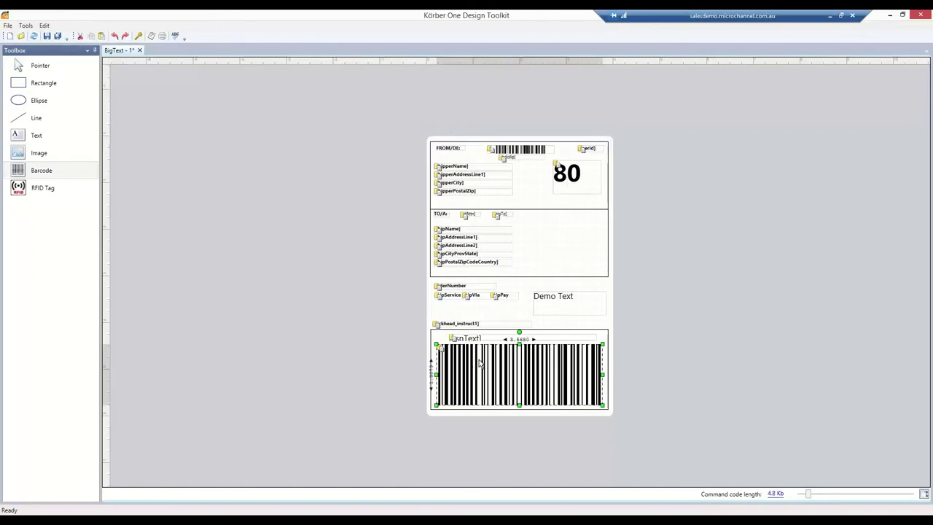
right_click(491, 355)
click(512, 363)
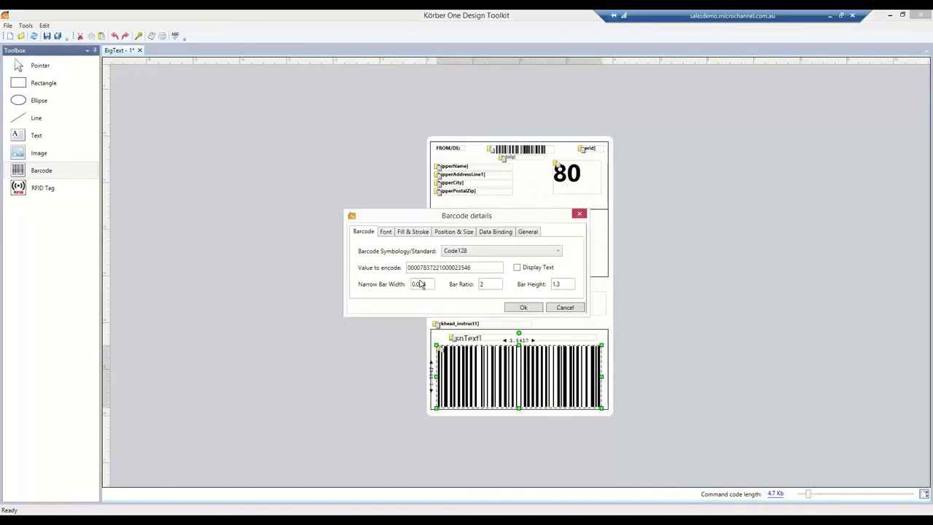
click(508, 254)
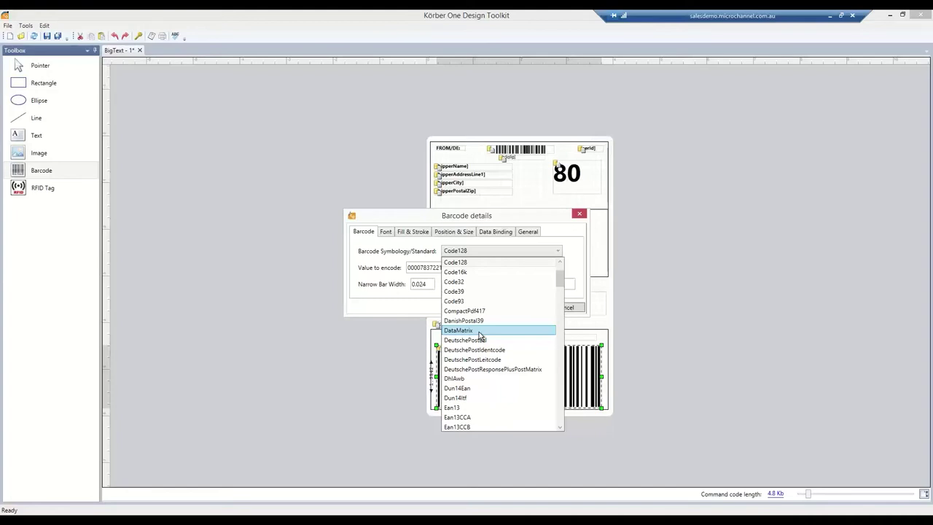
scroll(478, 331, down, 3)
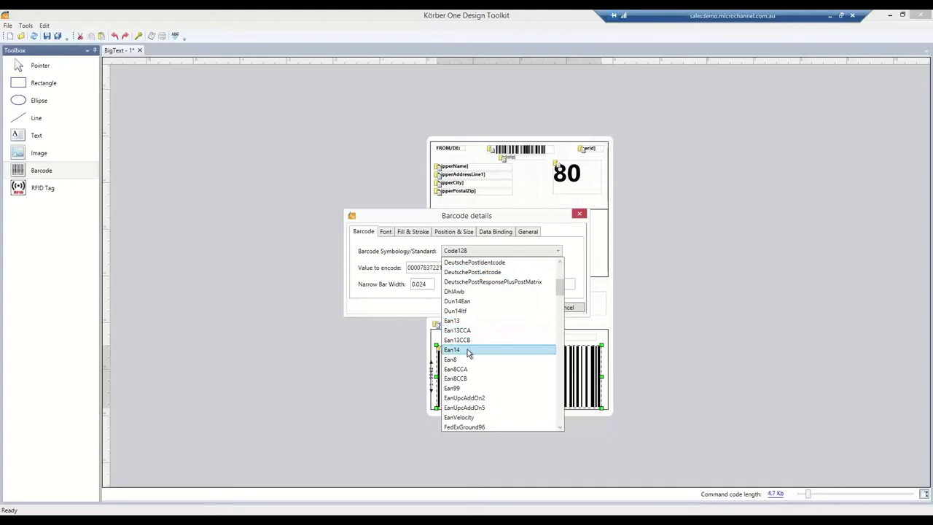
scroll(467, 352, down, 5)
scroll(468, 352, down, 2)
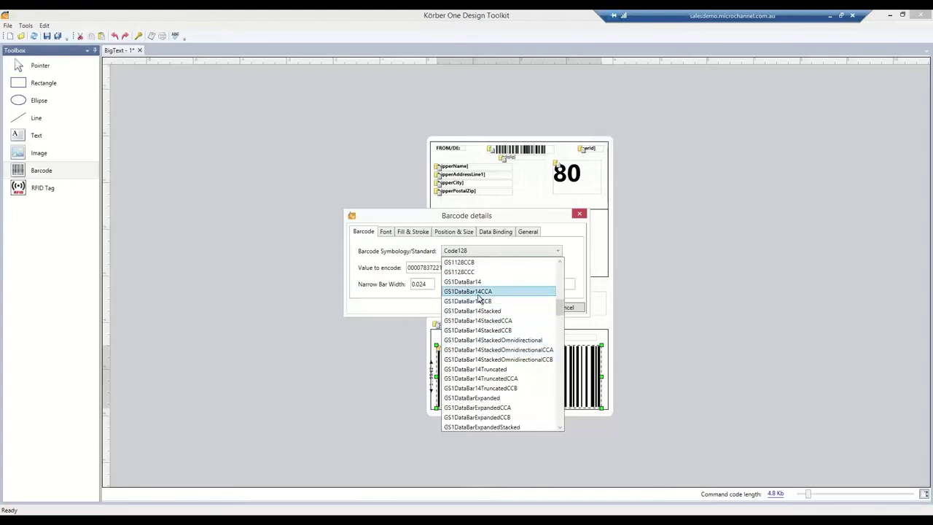
scroll(484, 331, down, 7)
scroll(485, 333, down, 15)
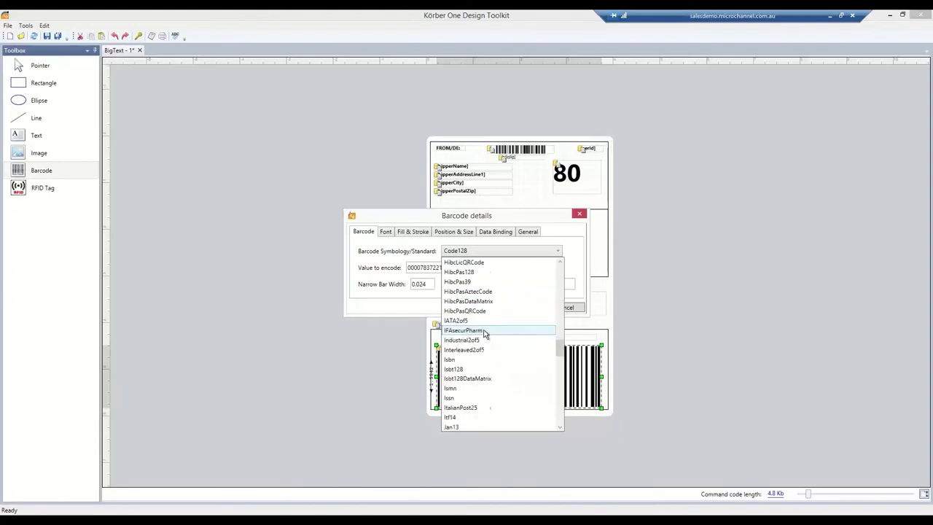
scroll(484, 332, down, 5)
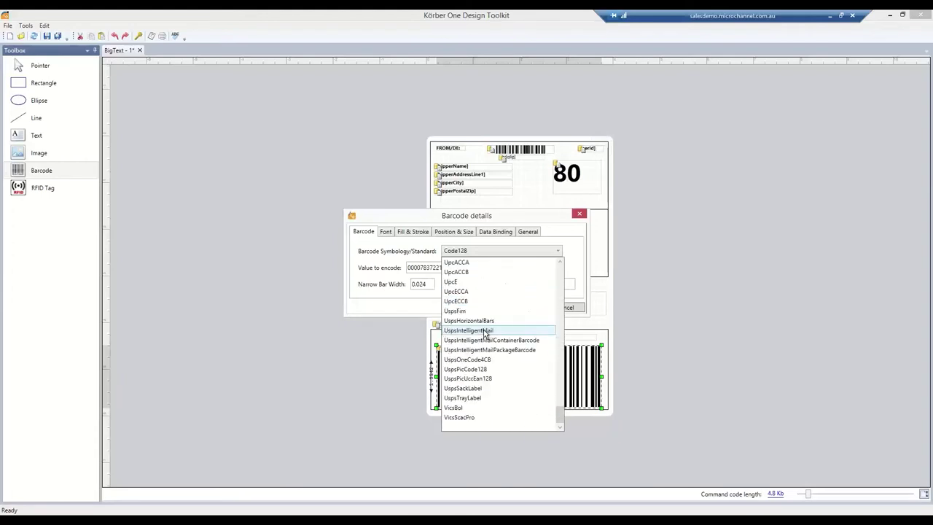
scroll(475, 301, up, 2)
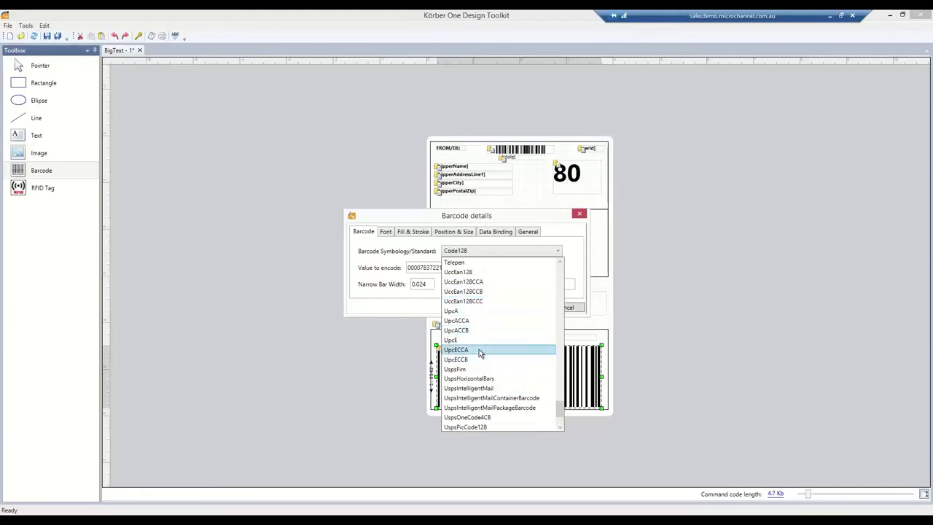
click(394, 303)
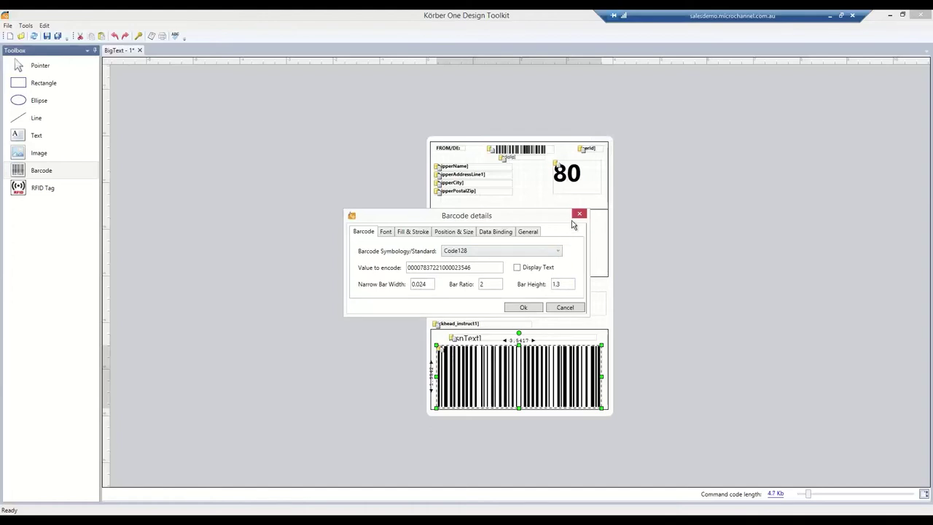
click(579, 215)
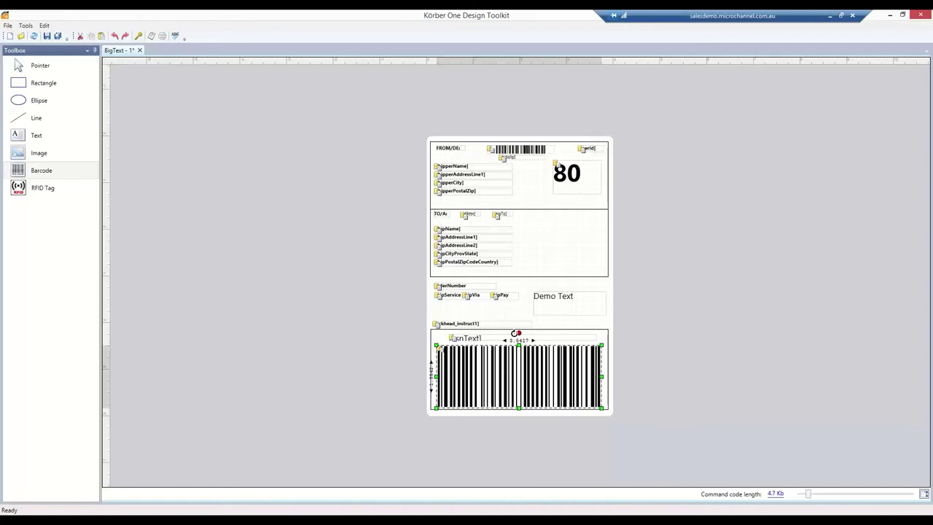
- Switch back to Körber One in the browser, search the menu for "label", and open Label Rules Configuration under Warehouse Process
click(890, 15)
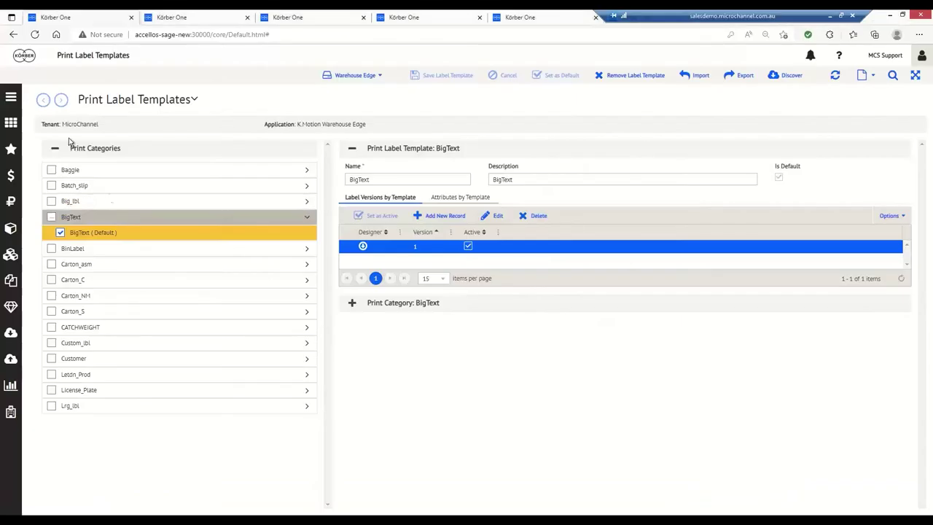
click(11, 97)
click(11, 123)
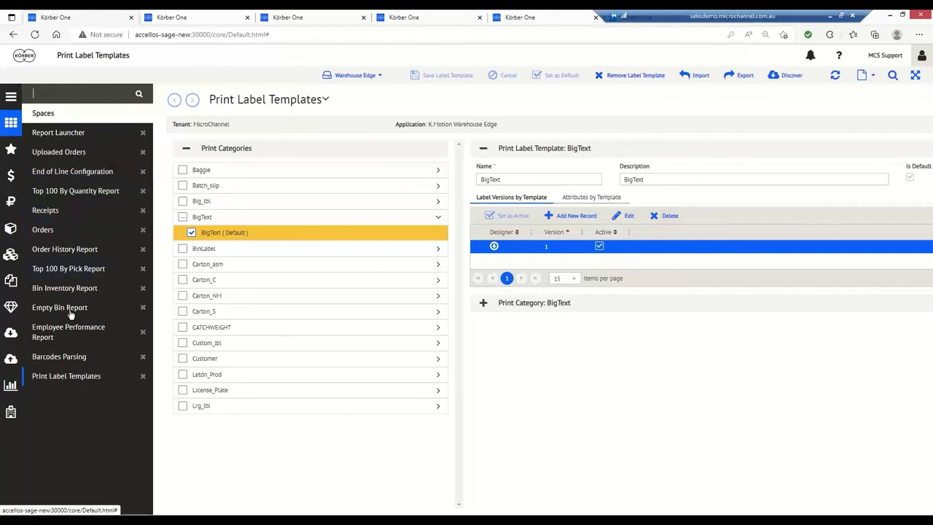
click(11, 98)
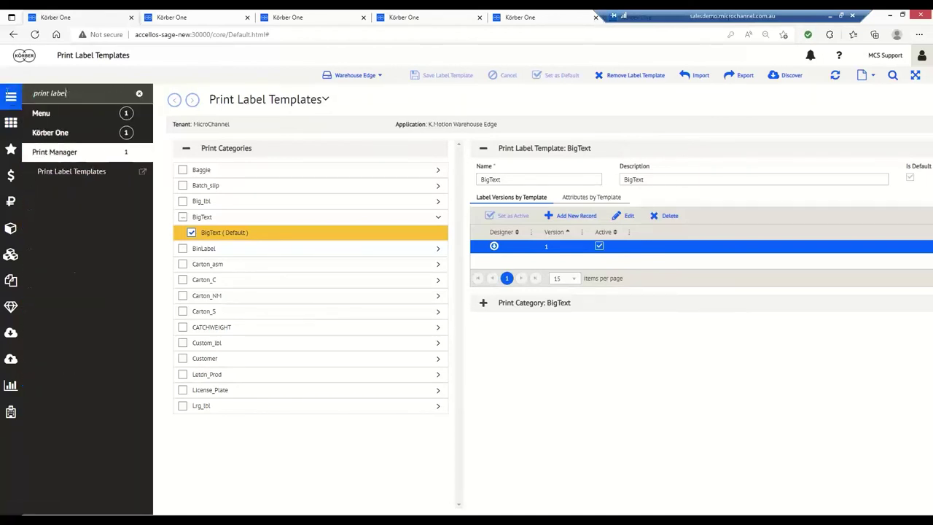
triple_click(70, 95)
text(label)
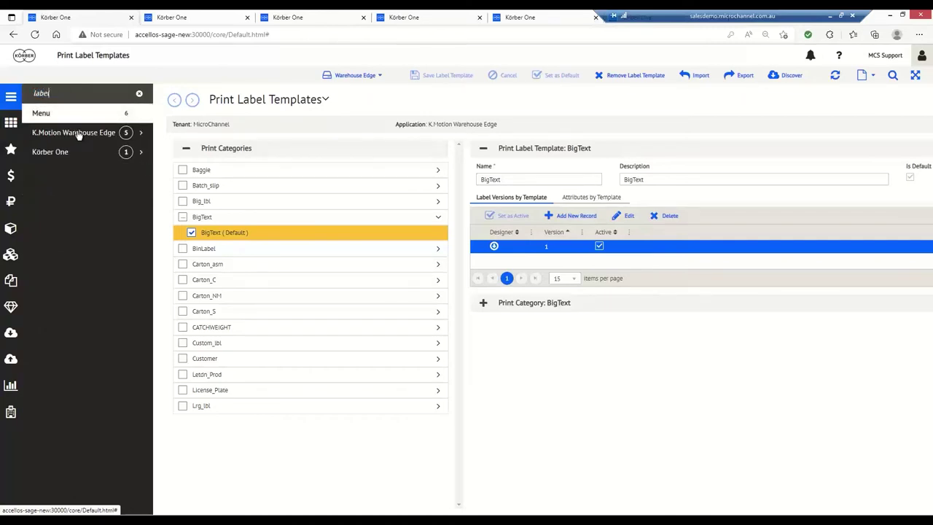
click(77, 135)
click(75, 152)
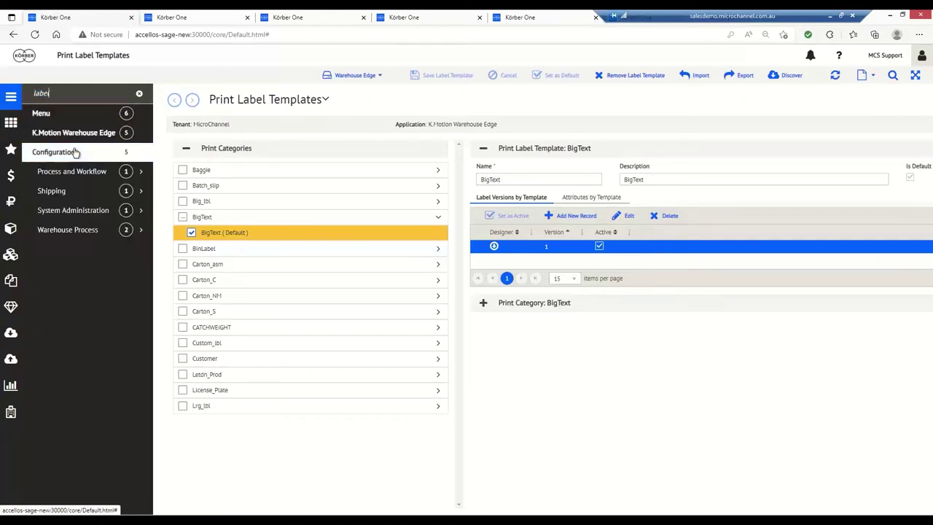
click(78, 230)
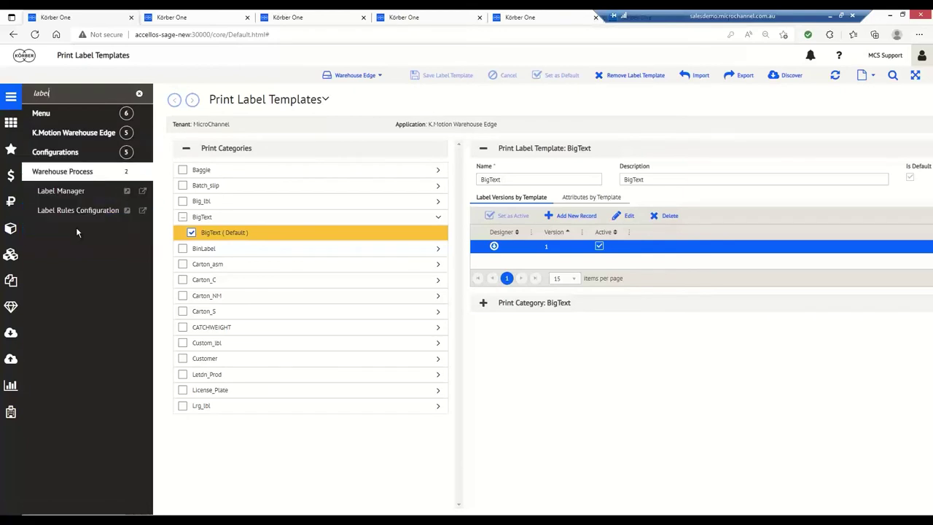
click(66, 211)
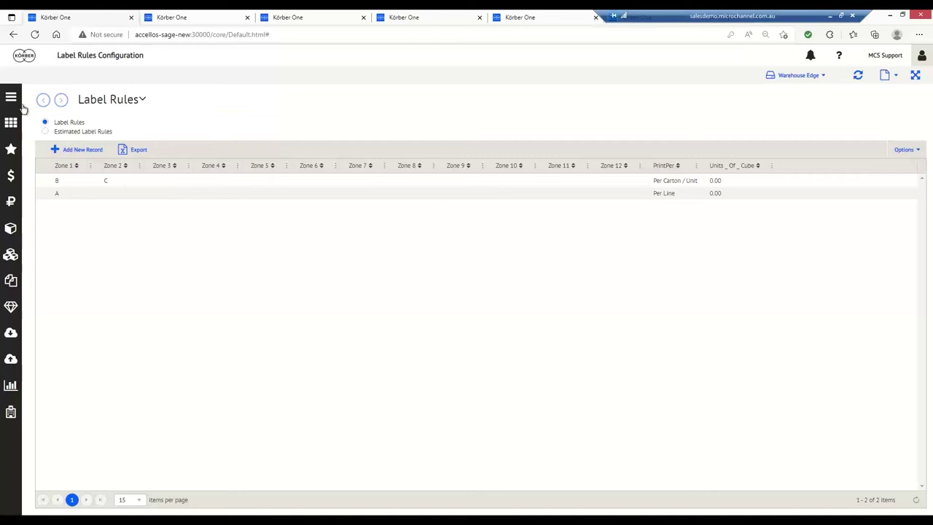
- In End of Line Configuration's Default (0) set, force Repack instead of Shipping Confirmed and set Print Carton N of M Label to Last Pick
mouse_move(16, 135)
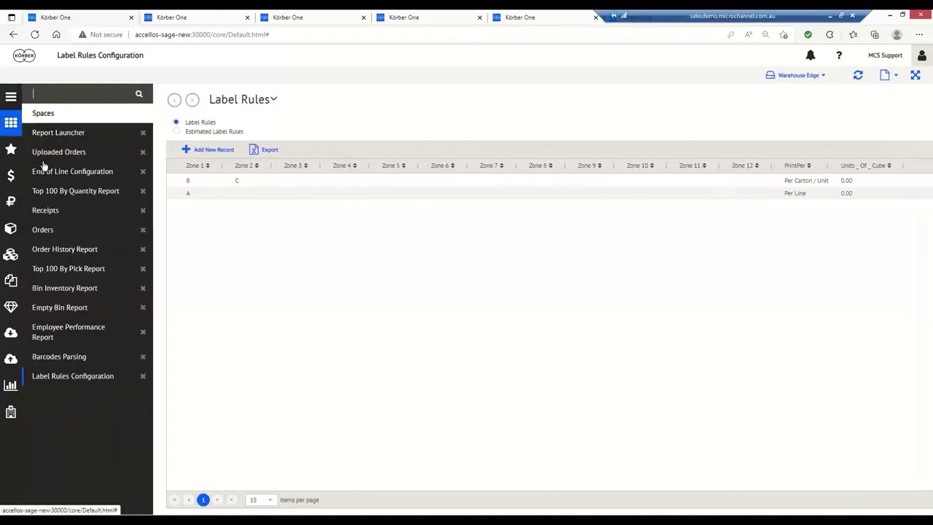
click(81, 173)
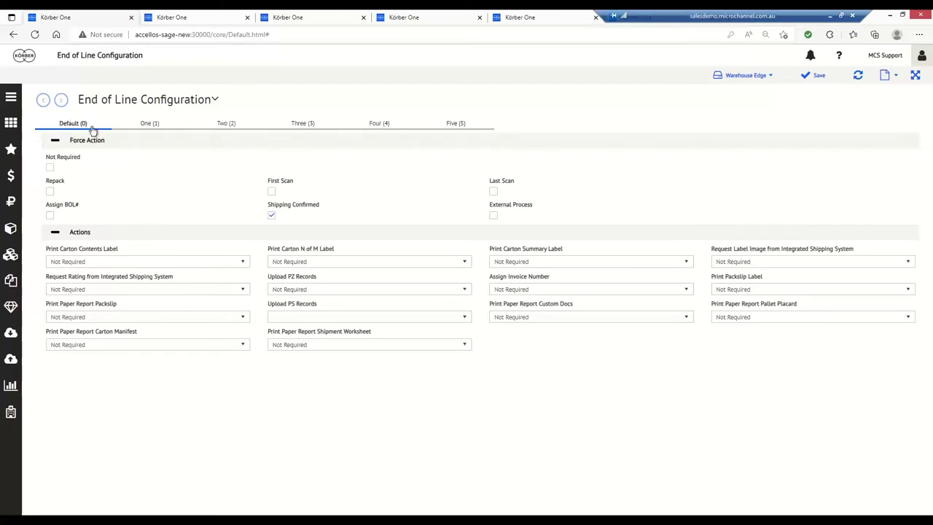
click(51, 192)
click(271, 216)
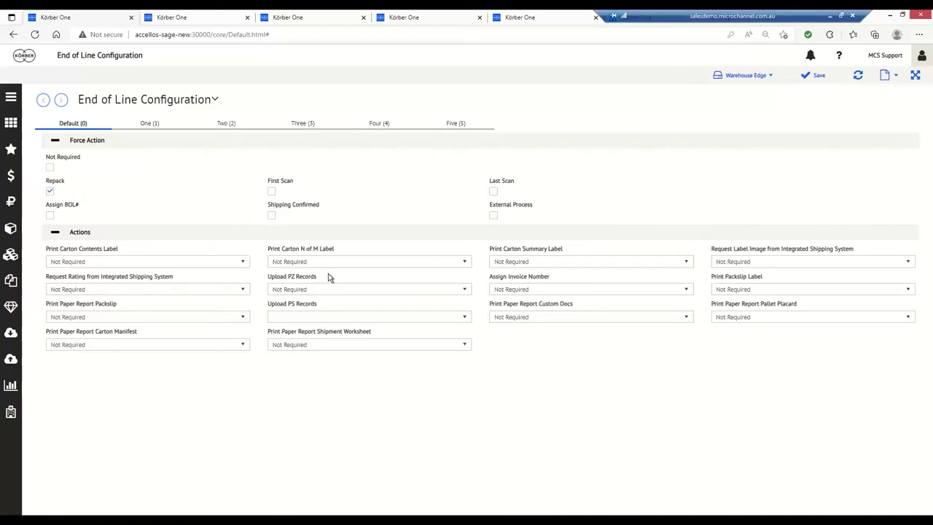
click(364, 266)
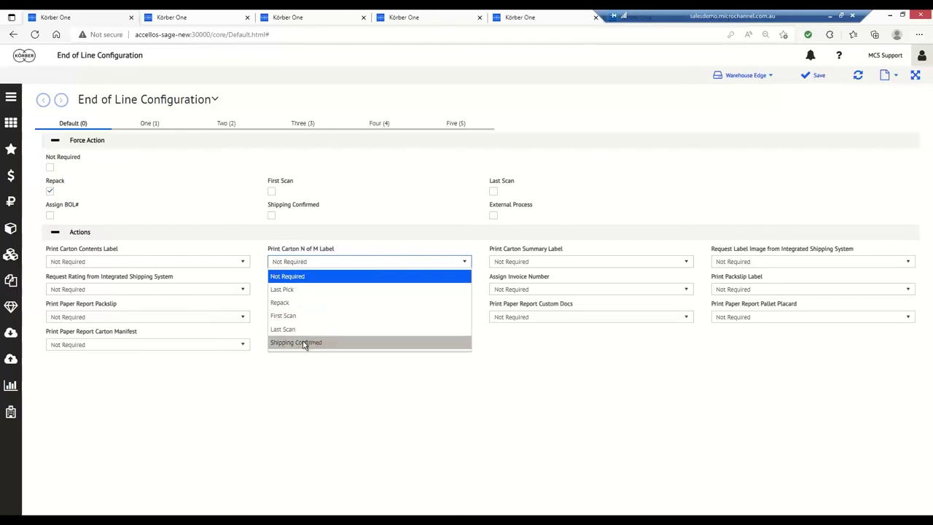
click(292, 289)
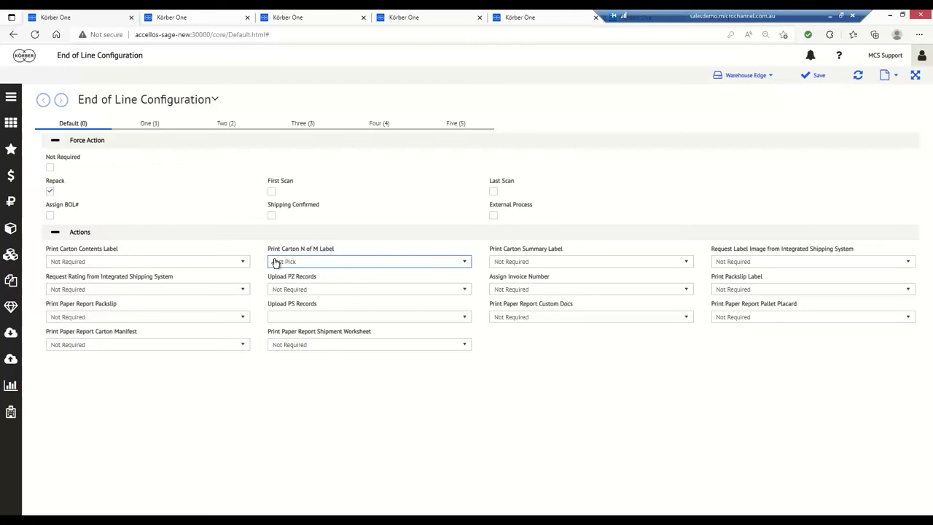
- In the One (1) set of End of Line Configuration, set Print Carton Summary Label to Shipping Confirmed
click(149, 124)
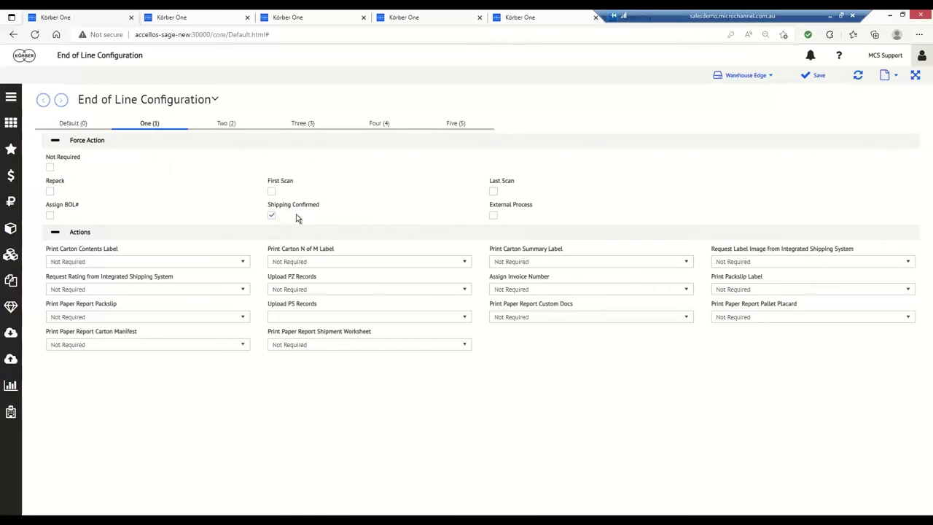
click(571, 265)
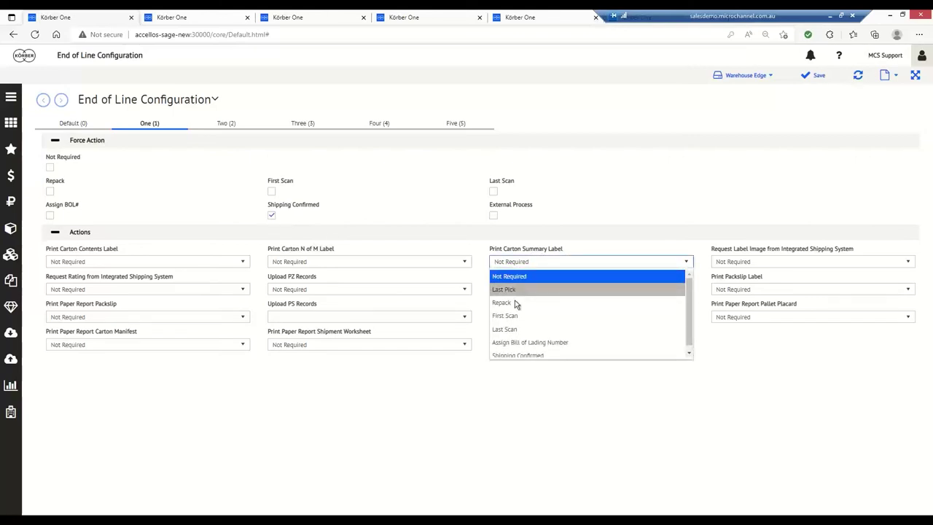
click(521, 355)
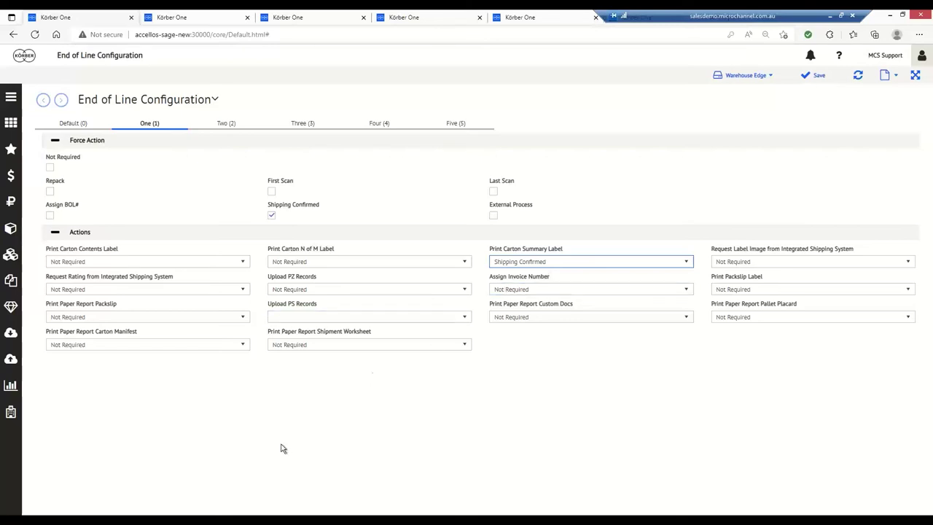
- Switch to the SQL Server Reporting Services Report Manager to view the Inventory folder's reports, and return to Körber One
mouse_move(219, 519)
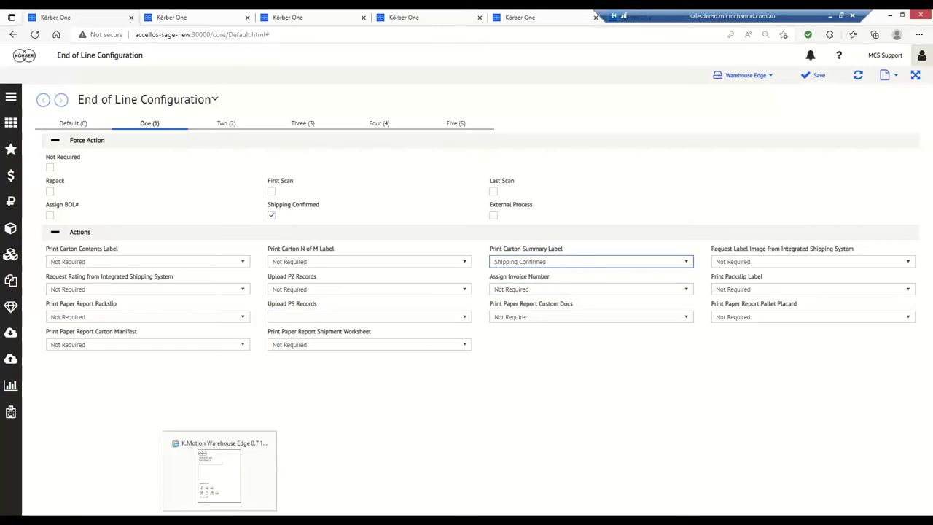
click(160, 454)
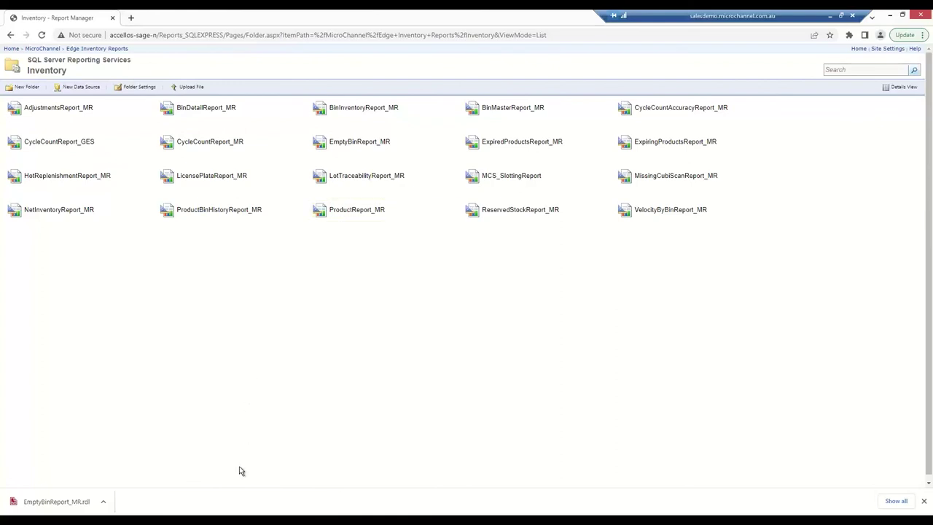
key(alt+Tab)
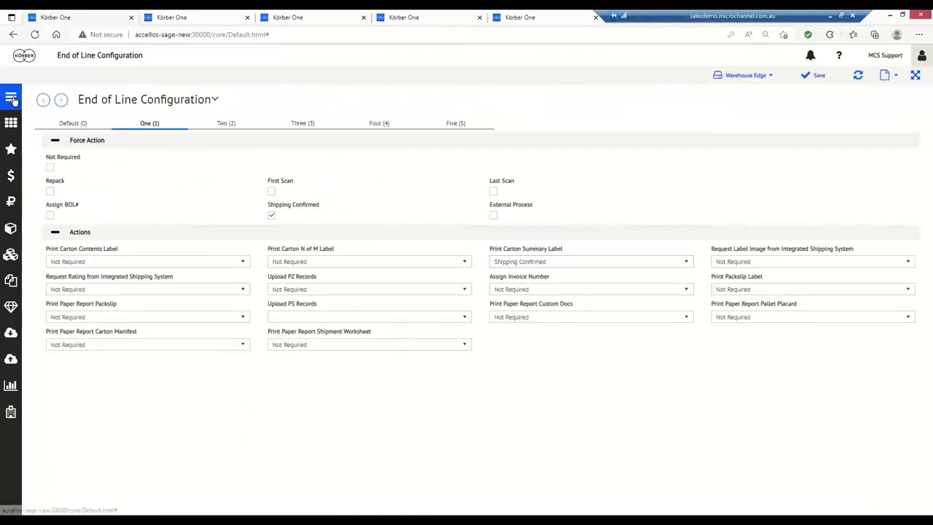
- Open the Report Launcher under Körber One Report
click(11, 98)
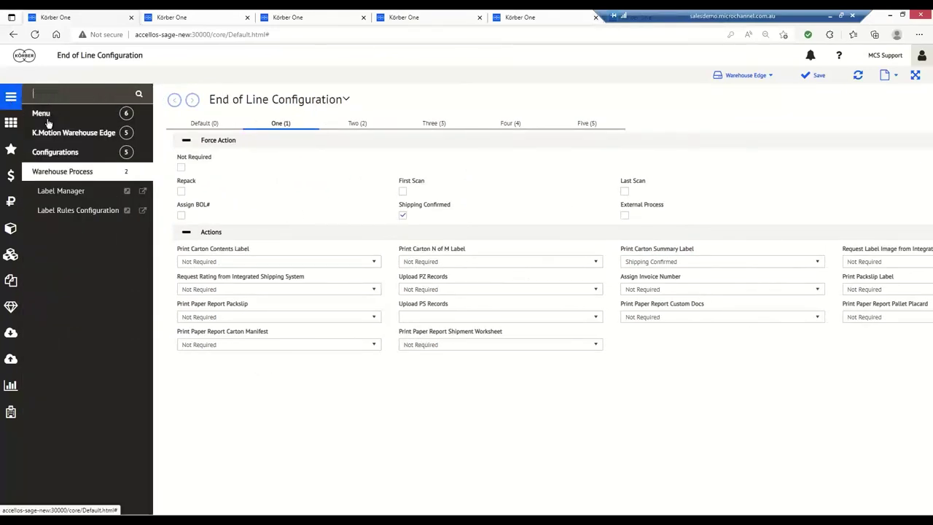
click(44, 116)
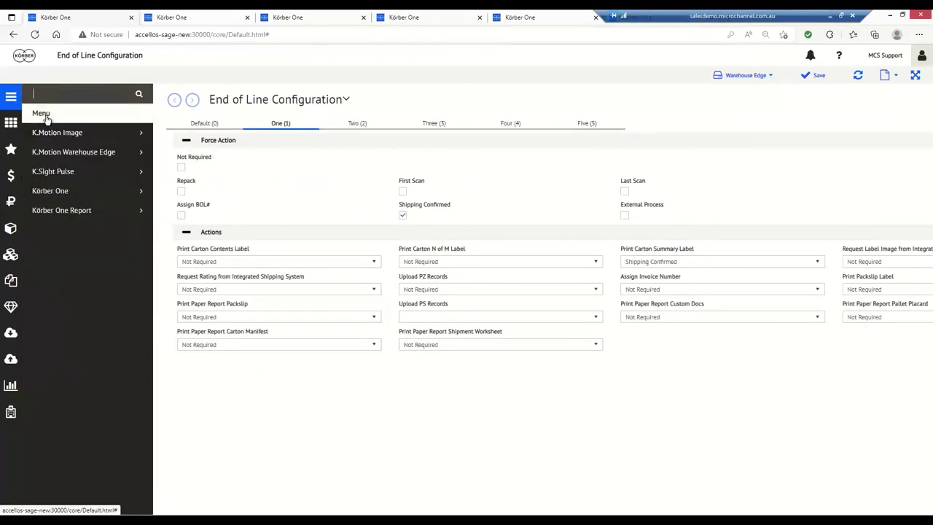
click(88, 214)
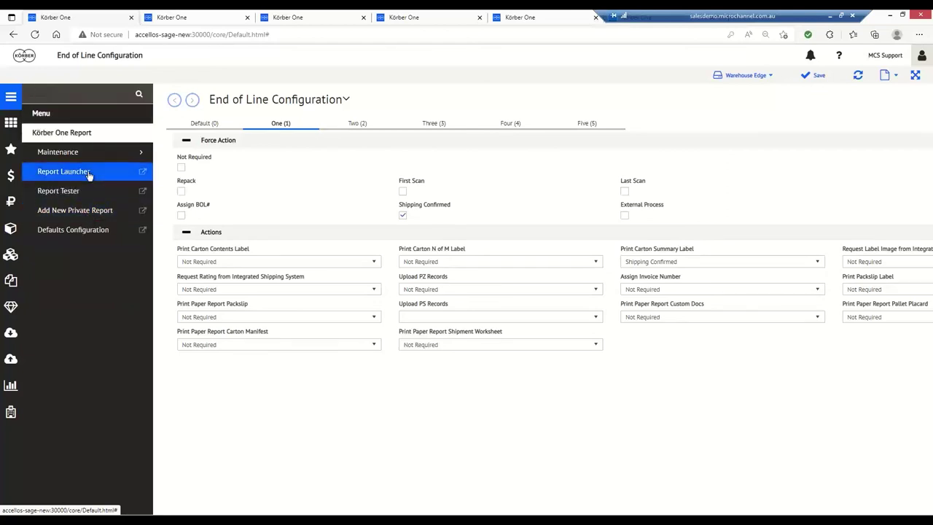
click(80, 175)
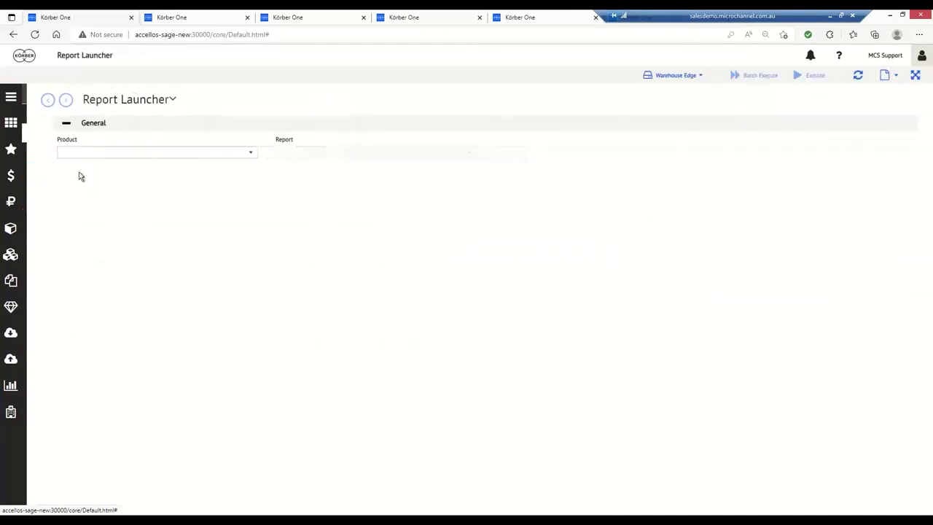
- Browse the report products, choose Edge Inventory Reports, and select the Bin Detail Report
click(248, 153)
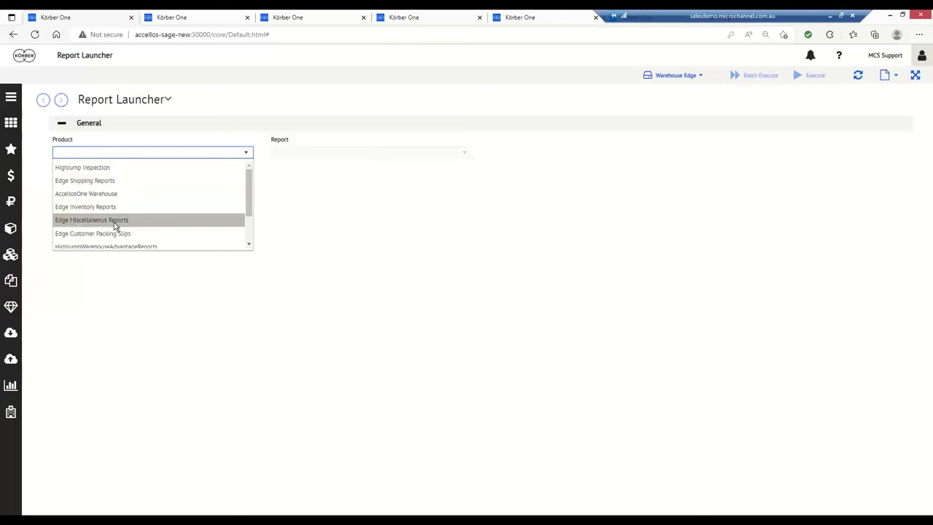
scroll(114, 226, down, 2)
scroll(113, 226, down, 1)
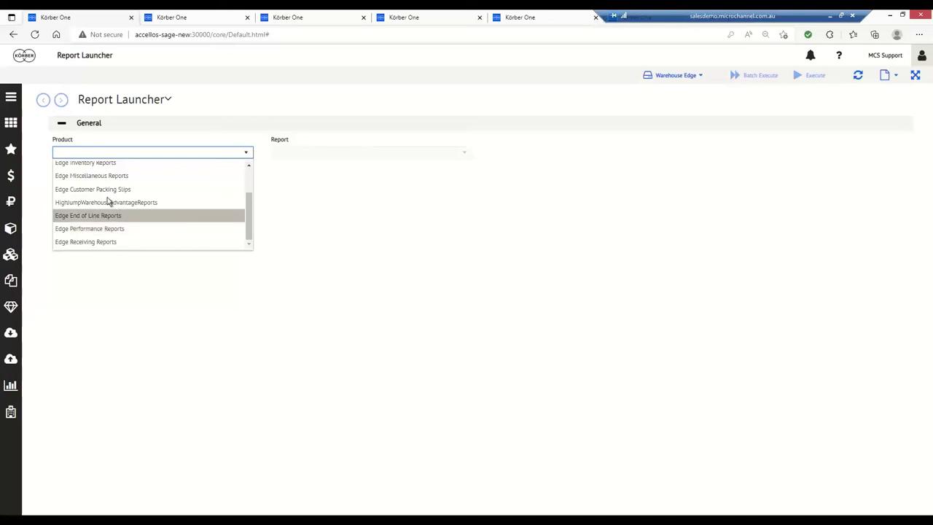
click(115, 165)
click(368, 154)
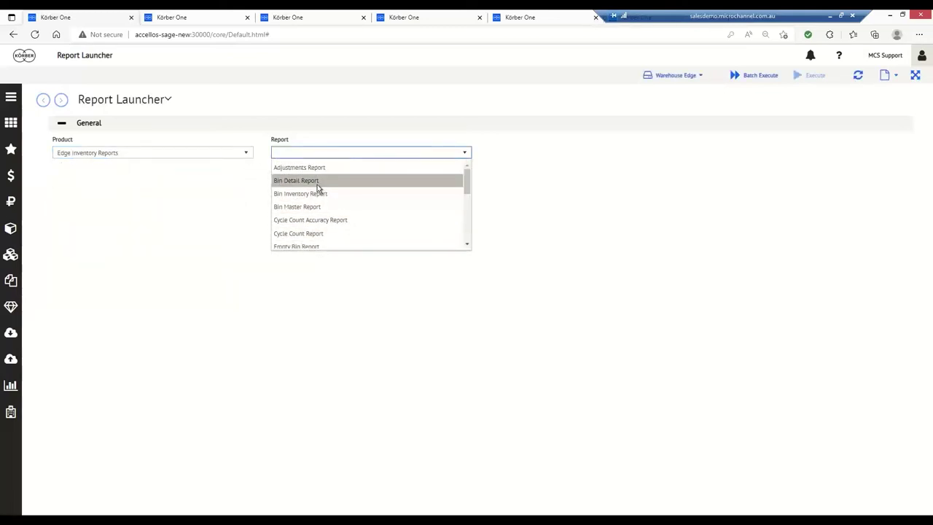
click(316, 184)
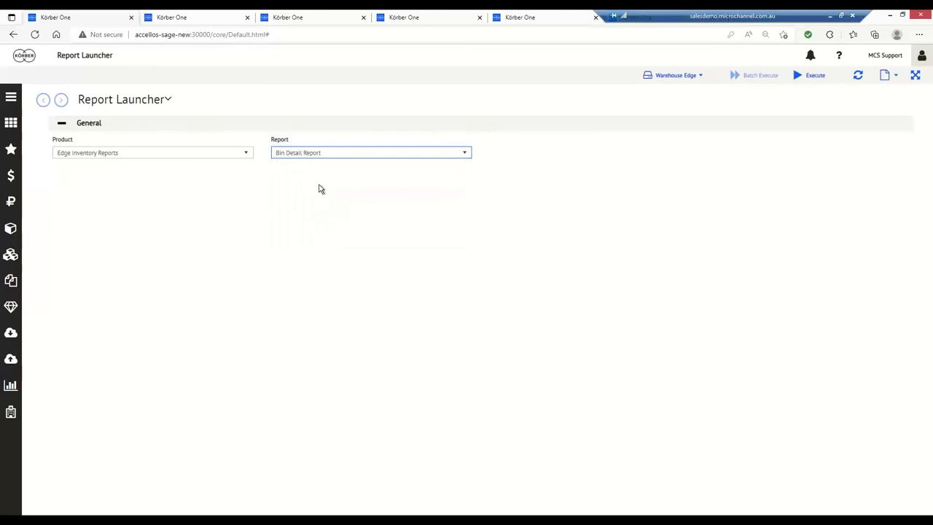
- Review the already open Order History Report and Top 100 By Pick Report spaces
click(11, 123)
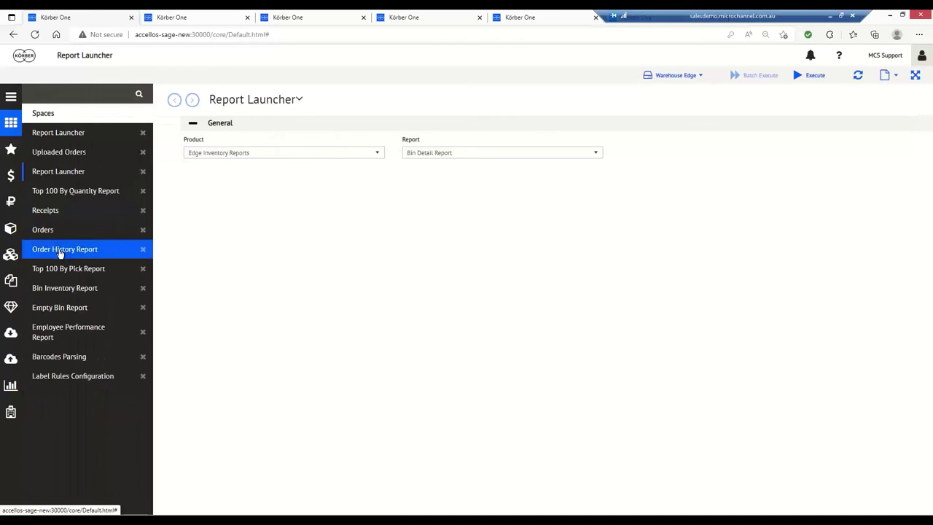
click(61, 250)
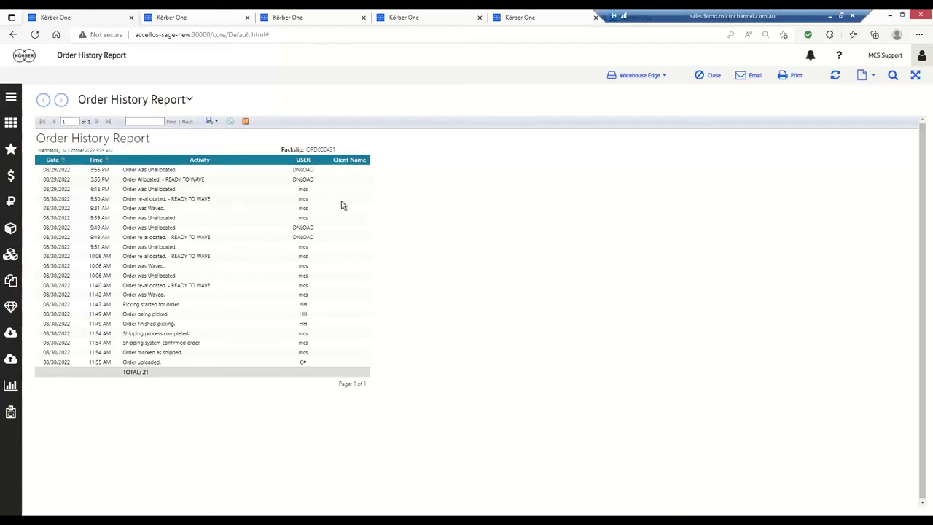
click(11, 122)
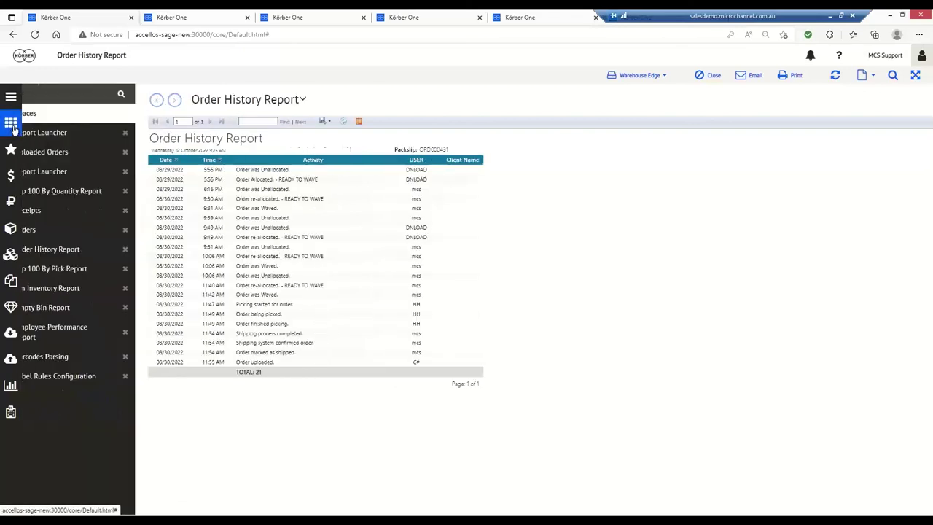
click(85, 269)
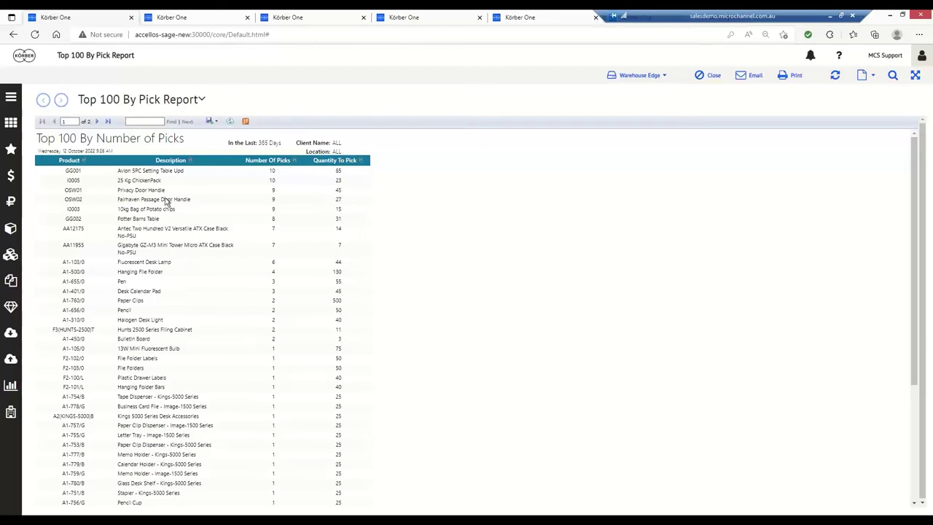
- Review the already open Bin Inventory, Empty Bin and Employee Performance report spaces one after another
click(11, 122)
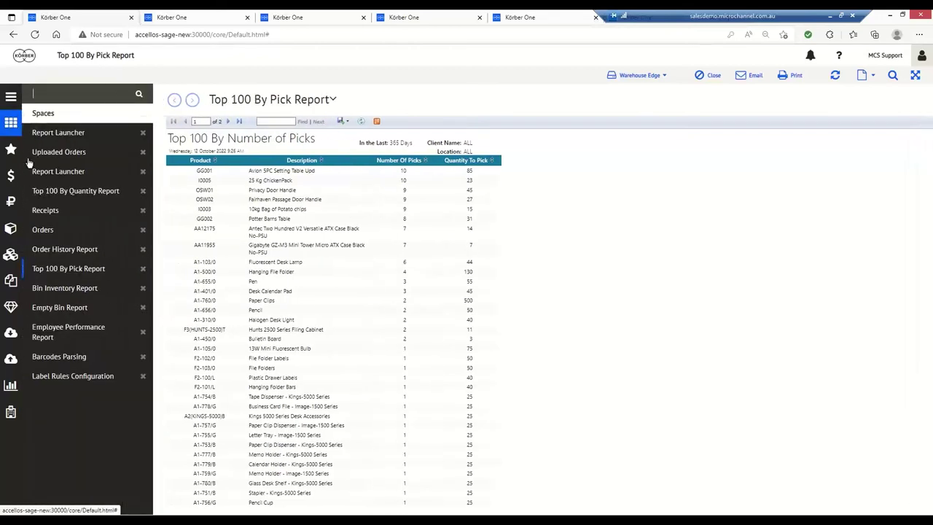
click(61, 290)
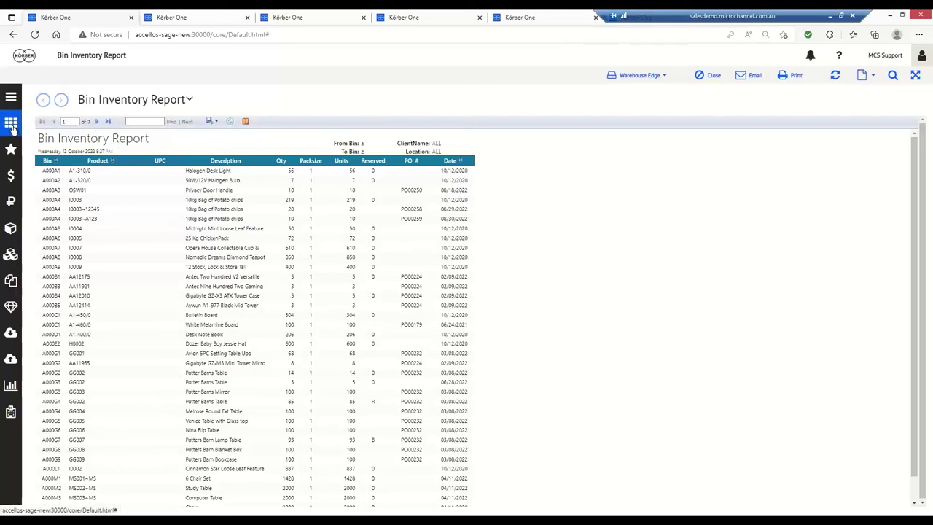
mouse_move(12, 127)
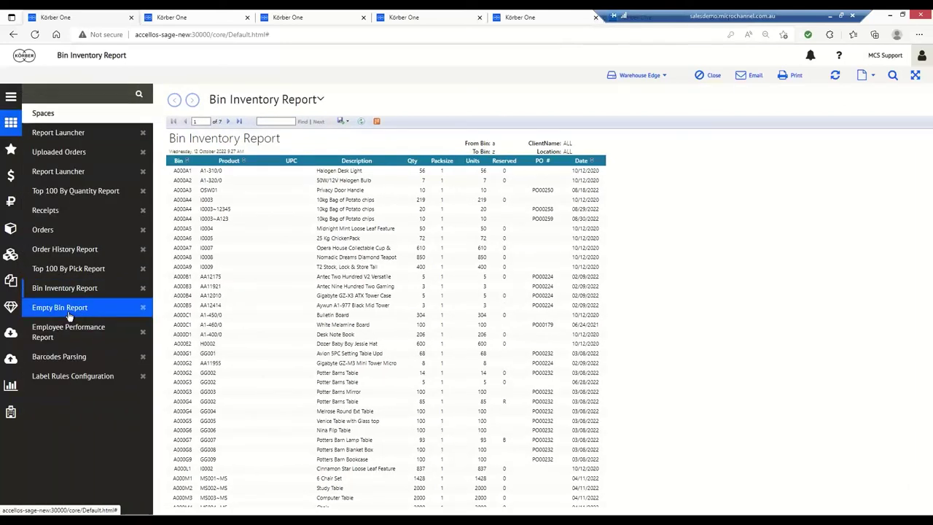
click(70, 313)
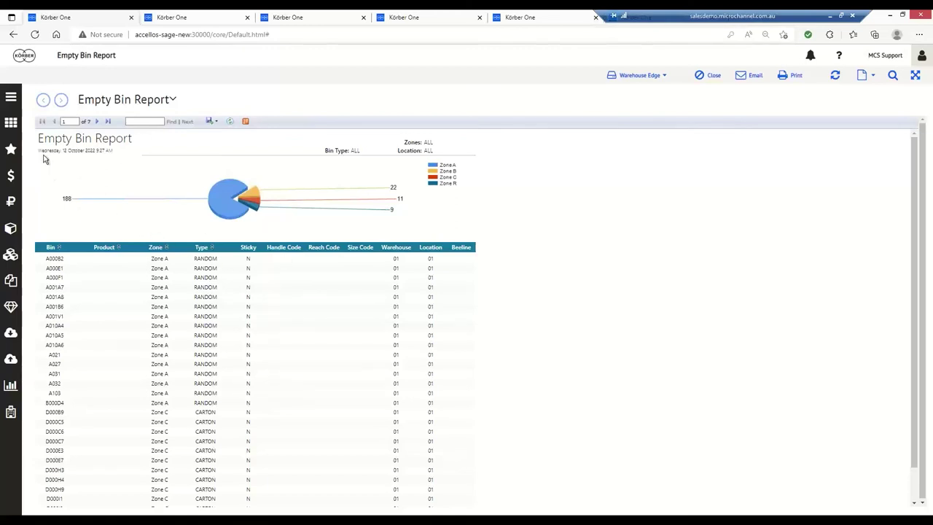
mouse_move(11, 124)
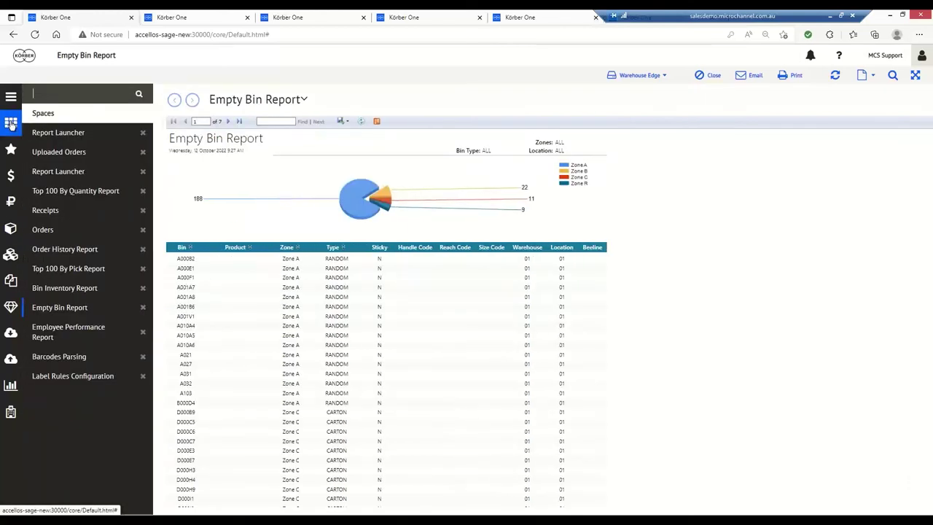
click(58, 336)
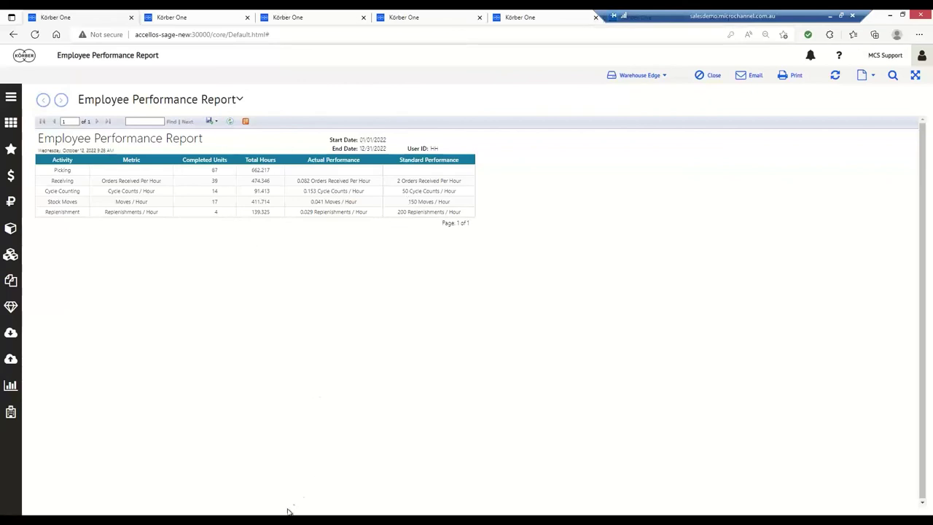
- Switch to Microsoft Report Builder to view the layout of EmptyBinReport_MR.rdl
mouse_move(281, 513)
click(280, 470)
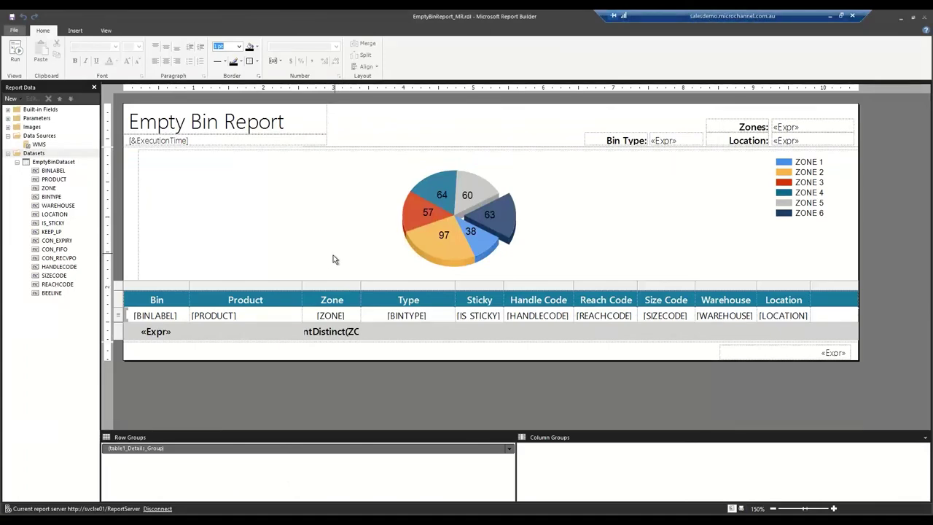
click(192, 354)
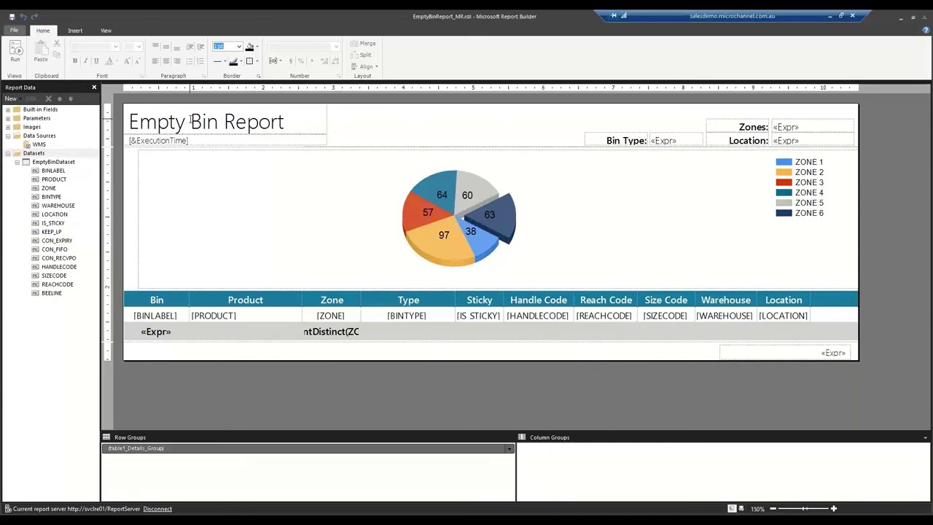
- Examine the report's WMS data source and the BINLABEL and PRODUCT fields of EmptyBinDataset
click(29, 138)
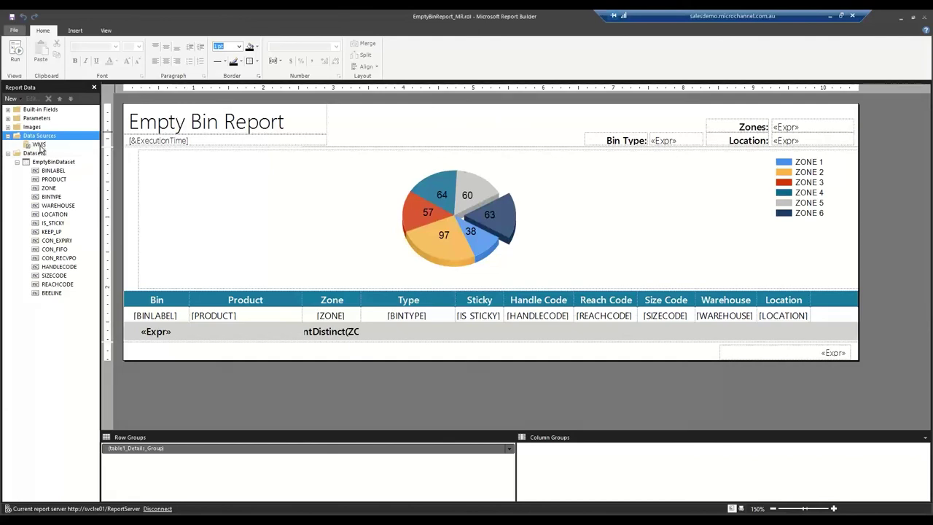
click(39, 145)
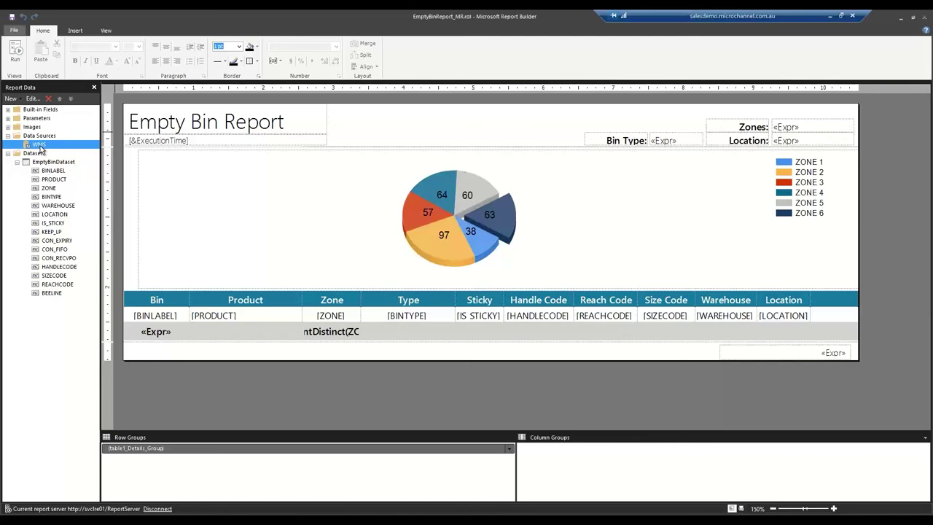
click(40, 154)
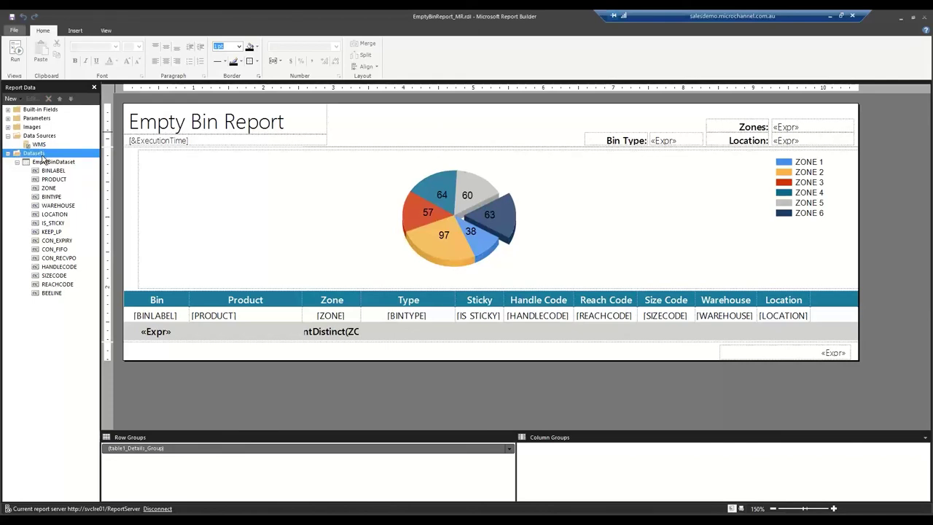
click(51, 170)
click(51, 179)
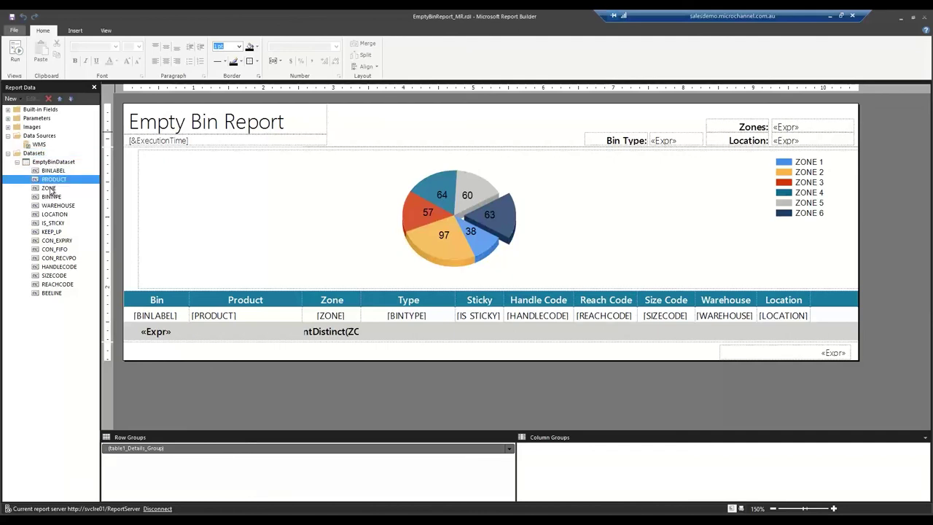
- Add the BEELINE field of EmptyBinDataset to the empty column after Location in the report table
click(51, 189)
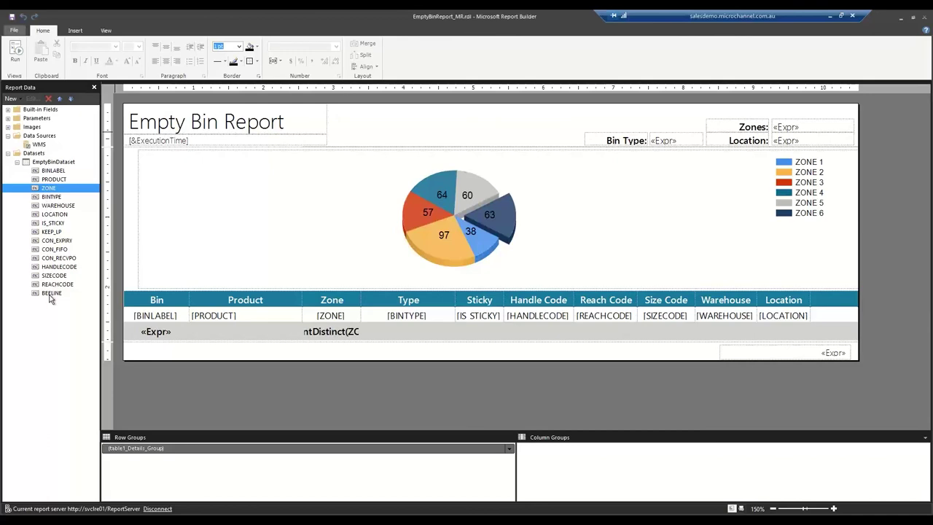
click(142, 309)
click(58, 294)
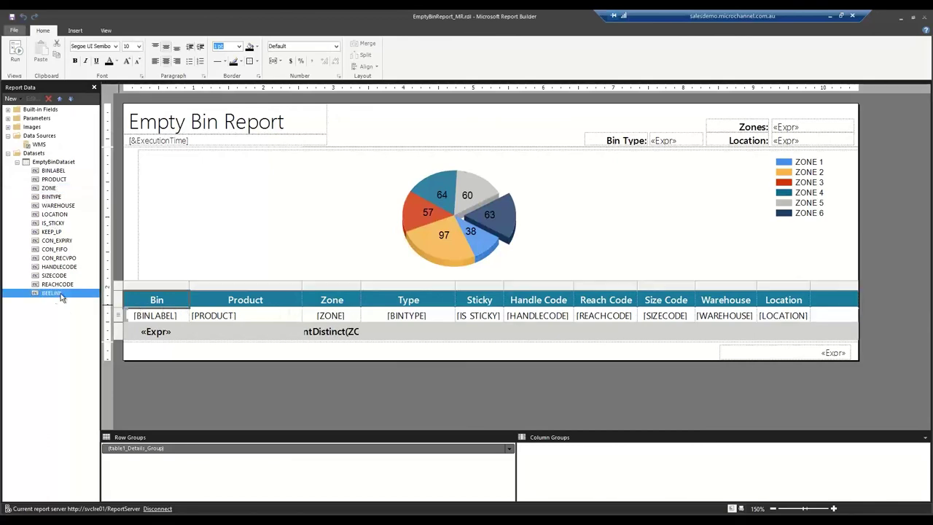
drag(61, 296, 826, 327)
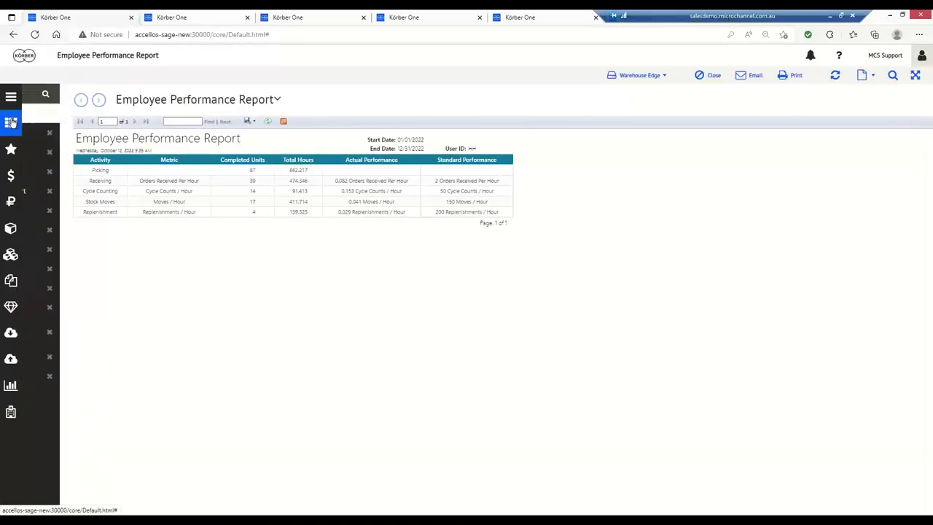
- Switch back to Körber One, revisit the Report Launcher and open the Orders space
click(11, 123)
click(44, 130)
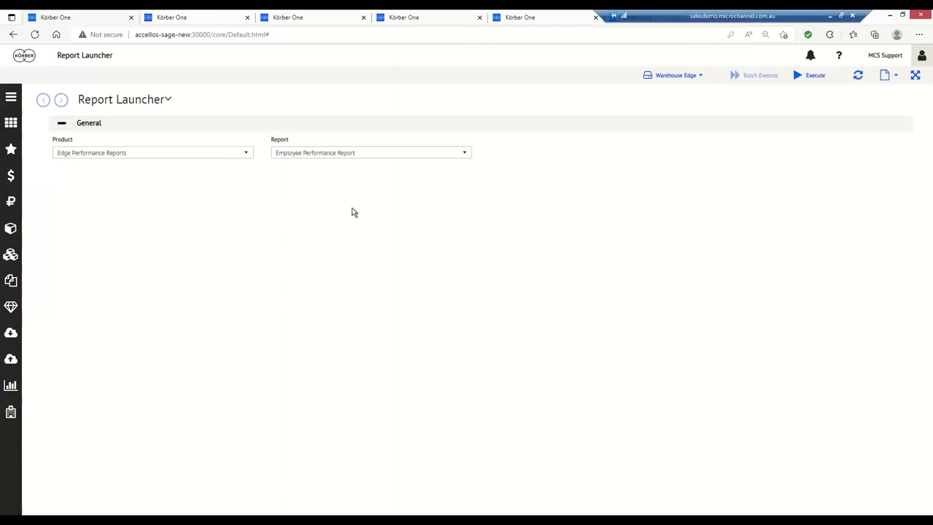
click(11, 178)
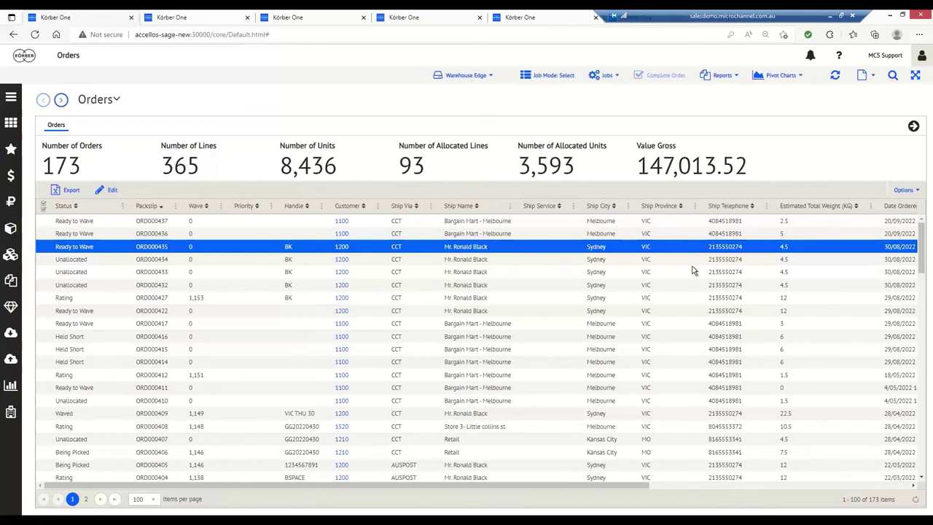
click(123, 208)
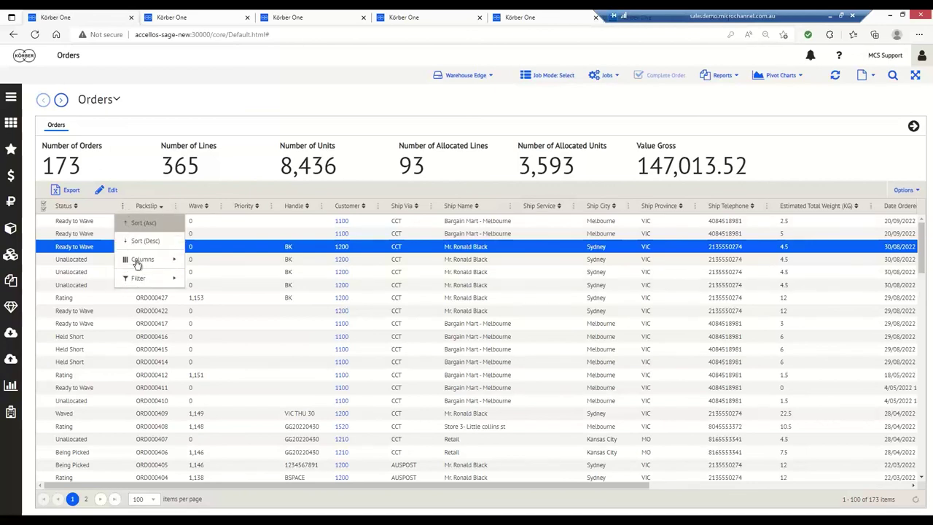
mouse_move(137, 261)
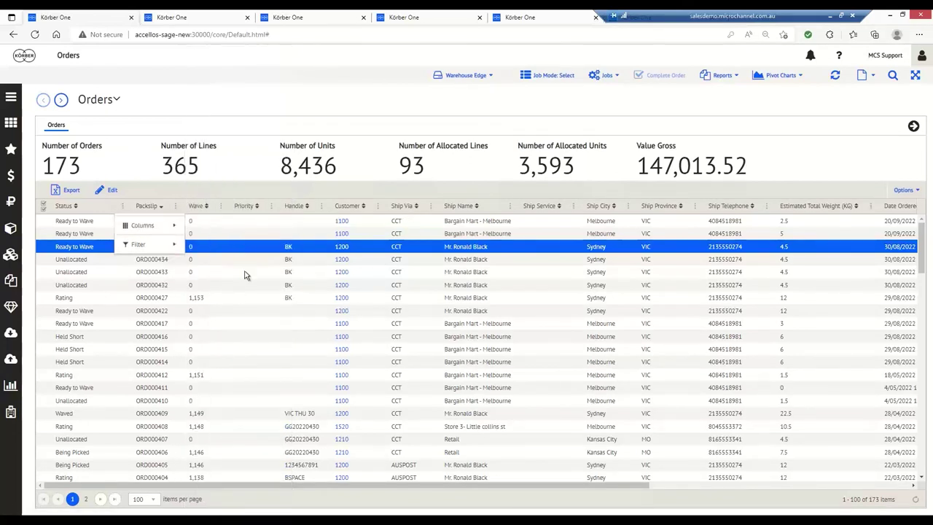
click(245, 274)
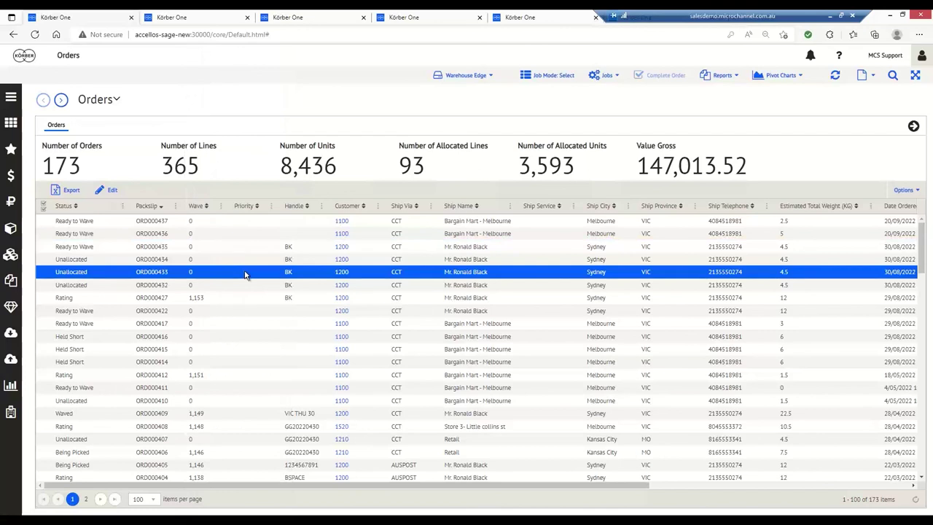
- Hide the Priority column and show the Ship To column in the Orders grid
click(431, 206)
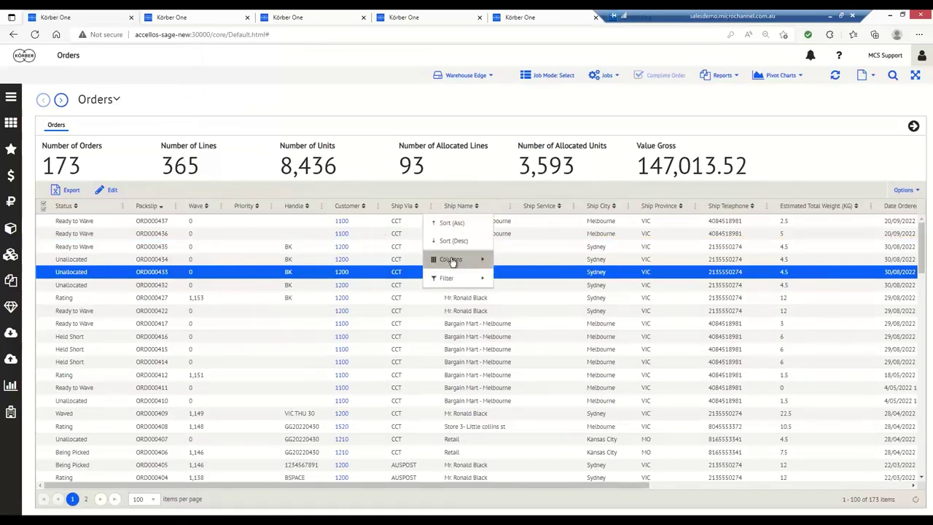
mouse_move(449, 259)
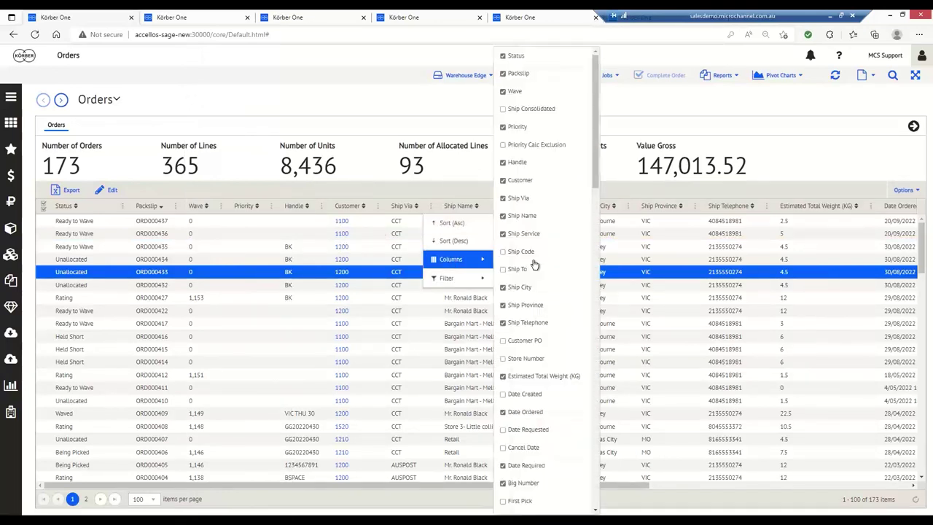
click(504, 128)
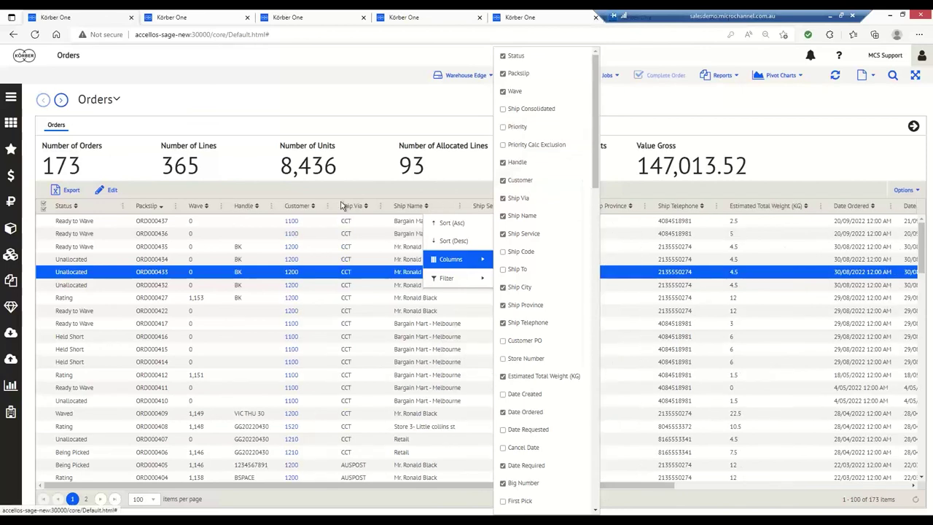
click(504, 271)
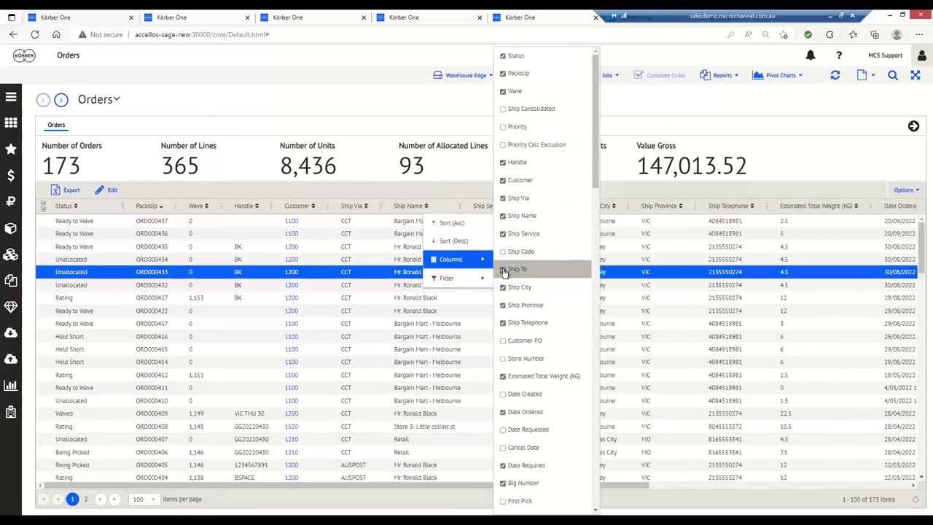
click(650, 260)
click(568, 222)
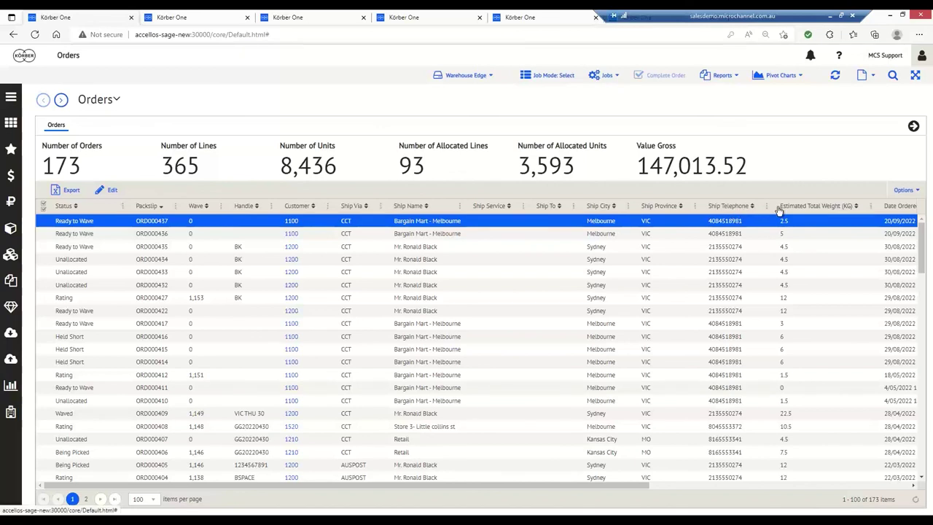
- Move the Estimated Total Weight (KG) column between Status and Packslip in the Orders grid
drag(798, 209, 140, 210)
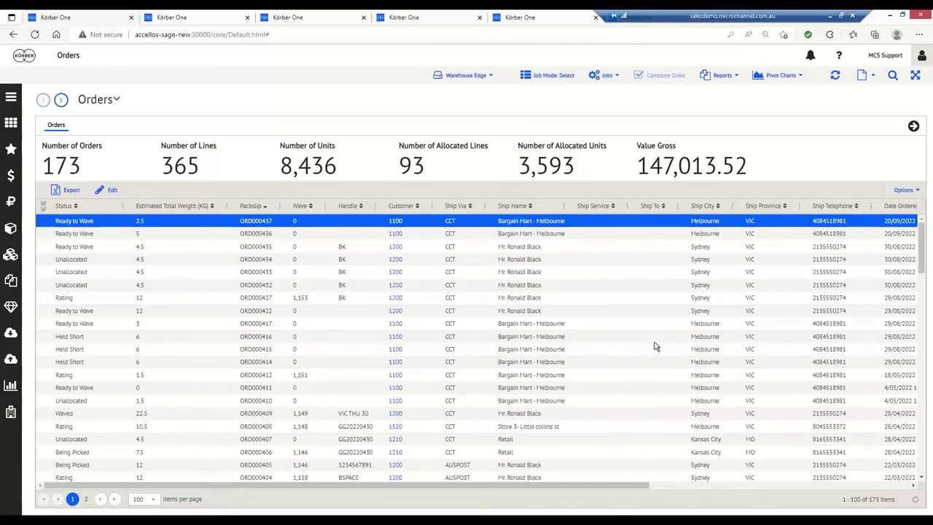
- Examine the filter conditions and the And/Or choices available for the Packslip column
click(279, 207)
mouse_move(304, 285)
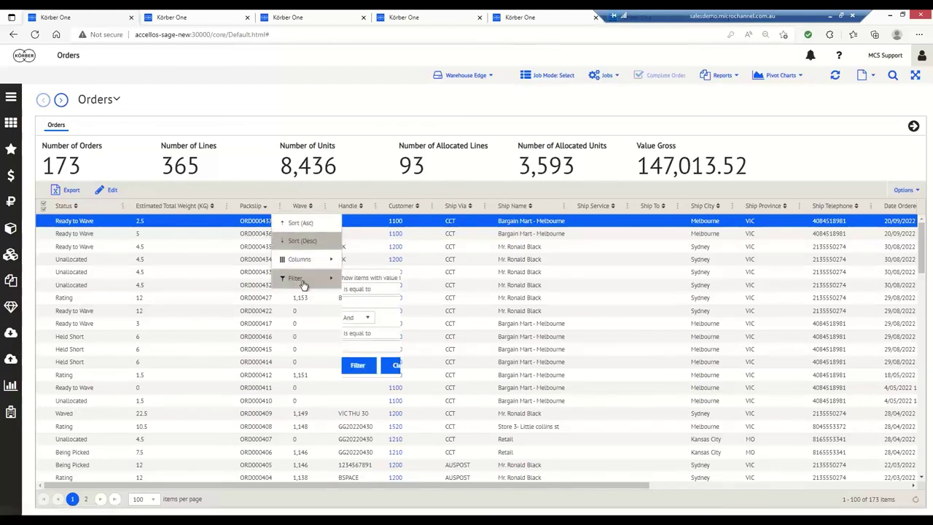
click(375, 318)
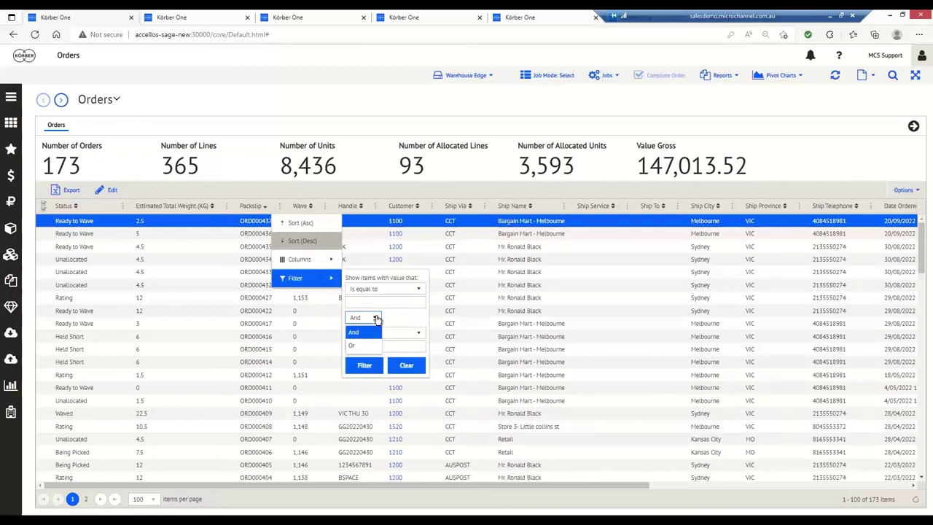
click(386, 319)
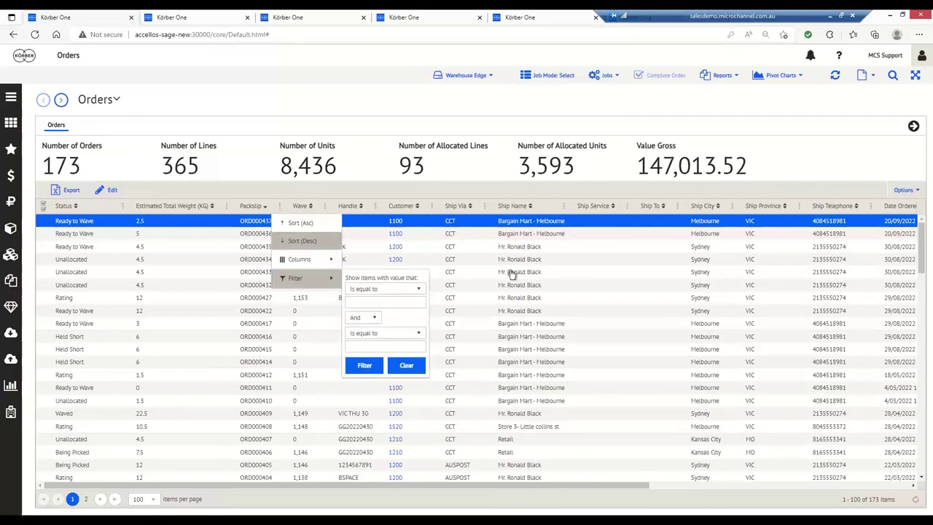
- Filter the orders with the Work Orders saved search set and select one of the listed Assembly Unallocated orders
click(893, 75)
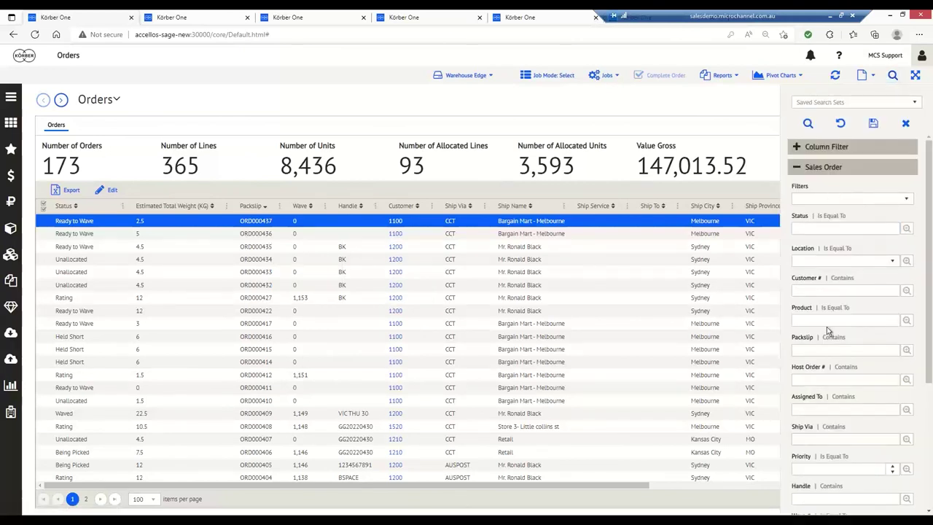
click(863, 105)
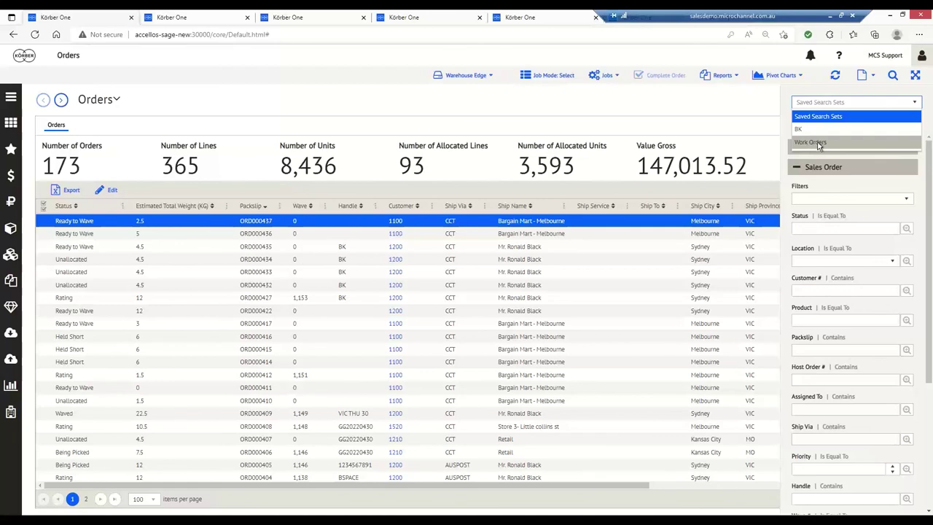
click(818, 143)
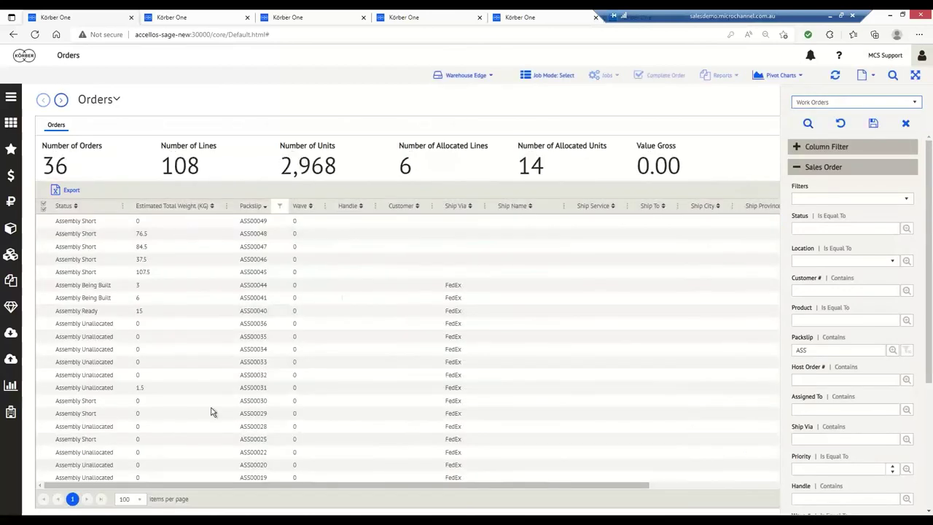
click(439, 336)
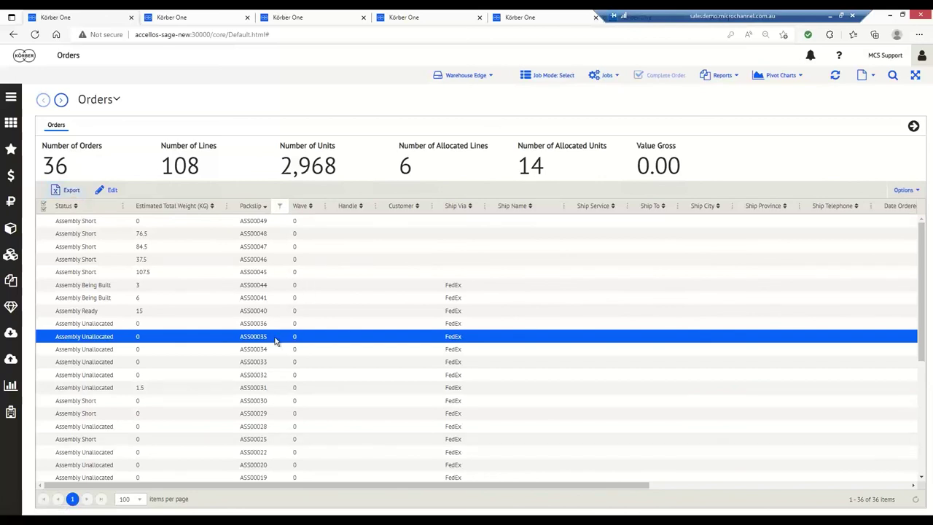
click(267, 360)
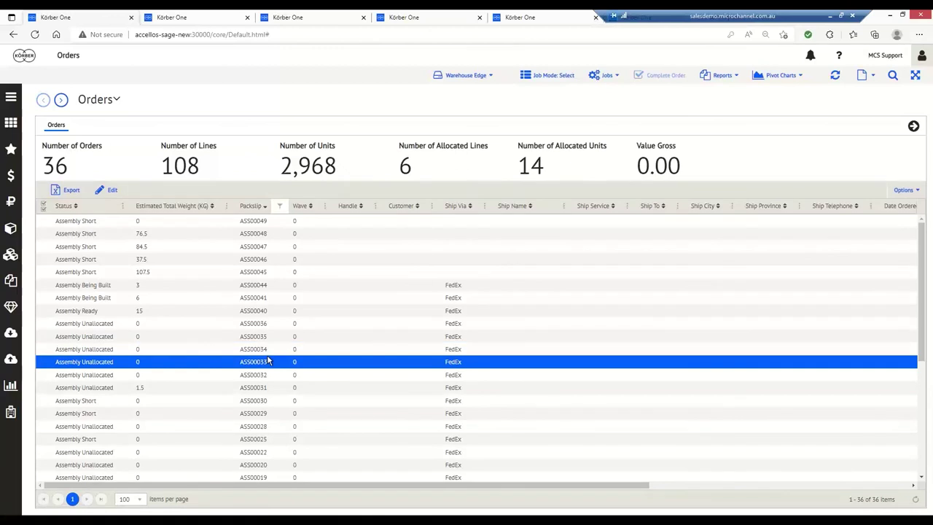